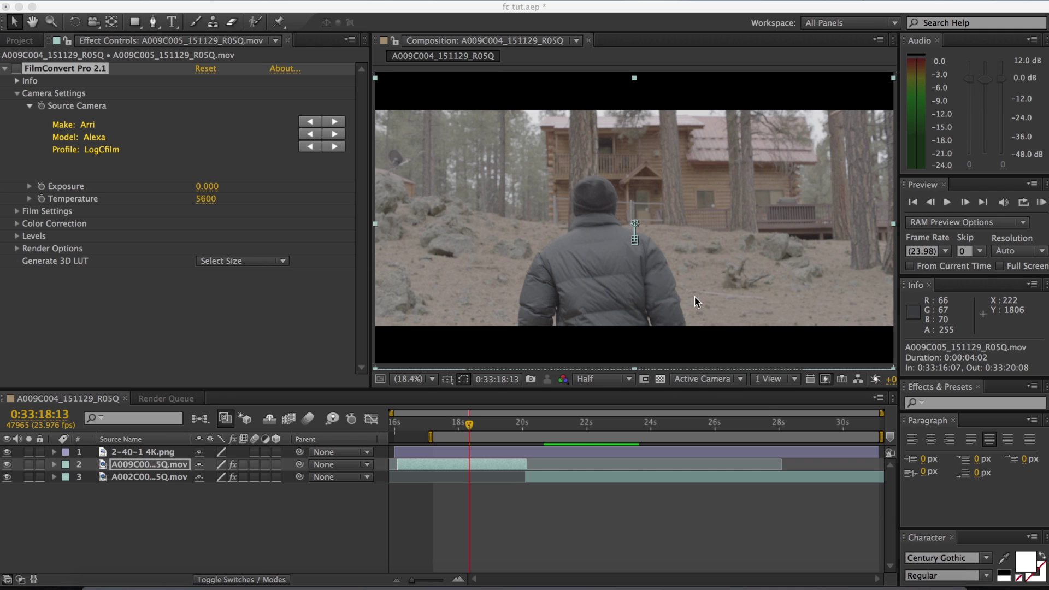
Step: Move the current-time indicator to frame 0:33:17:20, showing the man facing the cabin
{"action": "left_click", "coordinate": [431, 441]}
{"action": "left_click", "coordinate": [435, 426]}
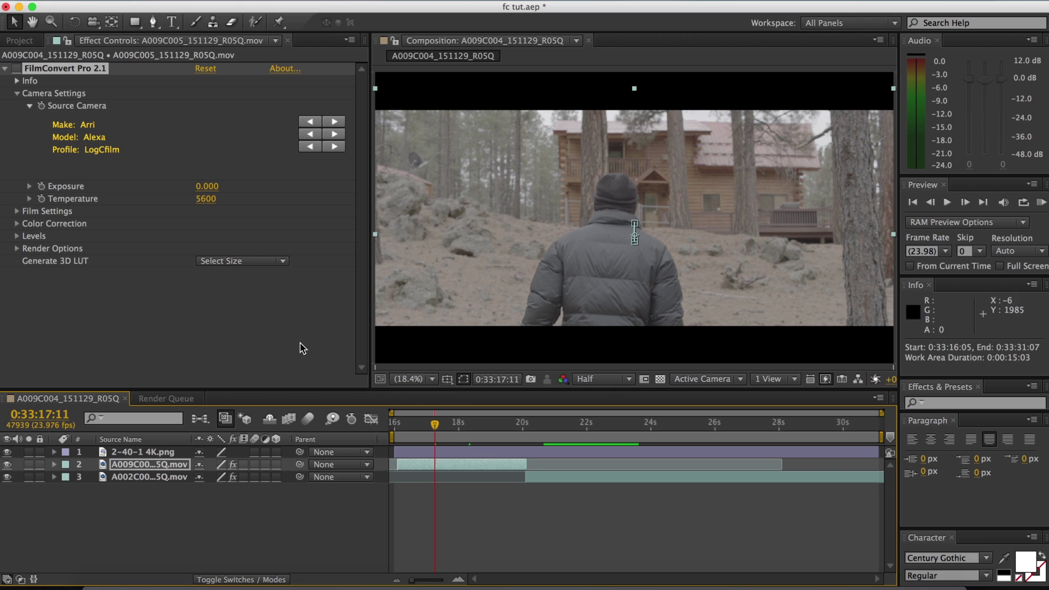
{"action": "left_click_drag", "start_coordinate": [442, 430], "coordinate": [446, 429]}
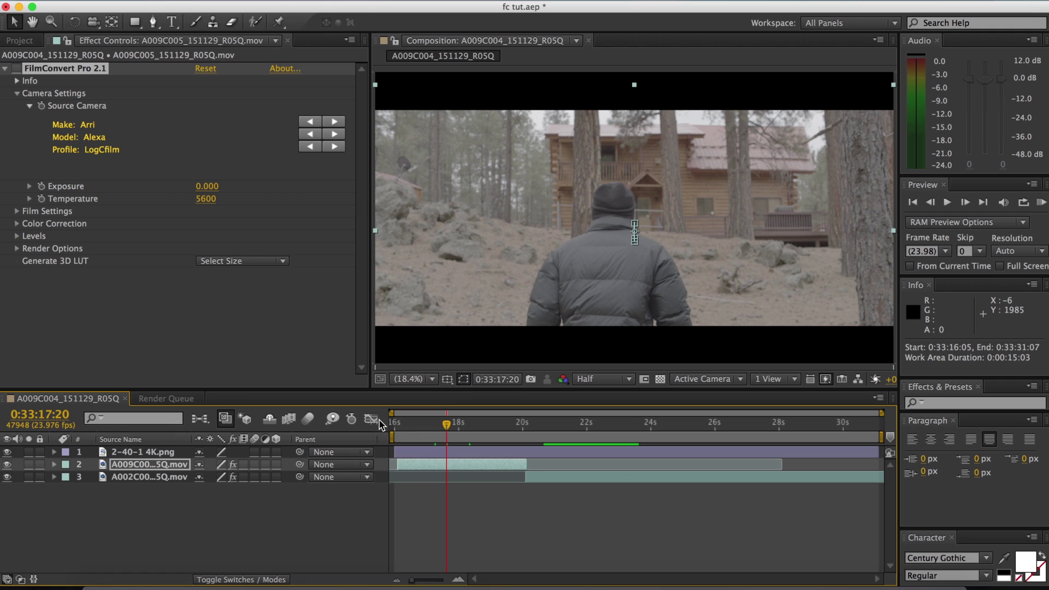
Step: Re-enable the FilmConvert Pro grade and set its Film Settings Grain to 0%
{"action": "left_click", "coordinate": [17, 69]}
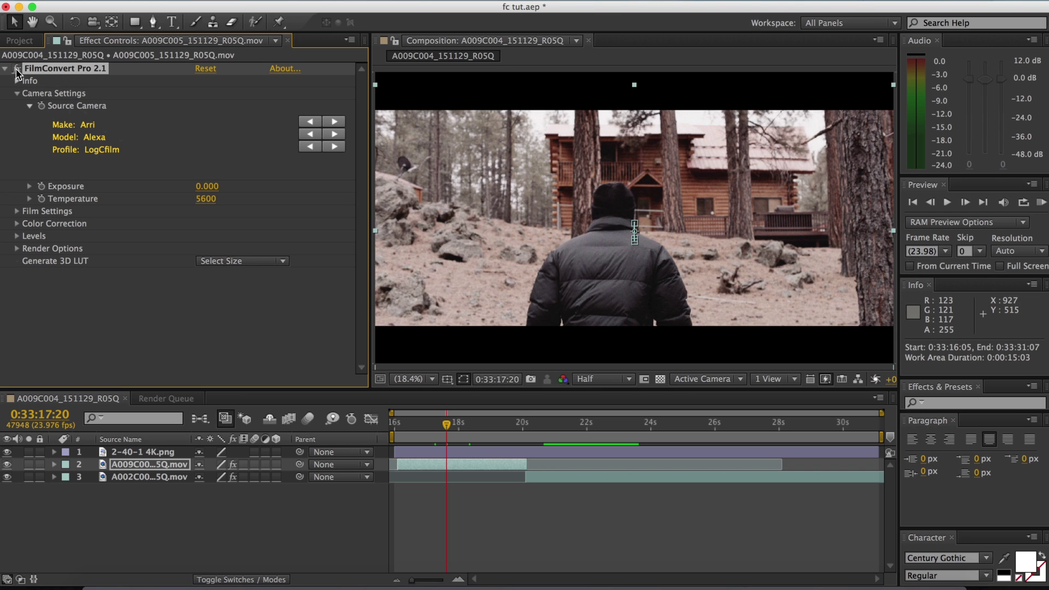
{"action": "left_click", "coordinate": [323, 326]}
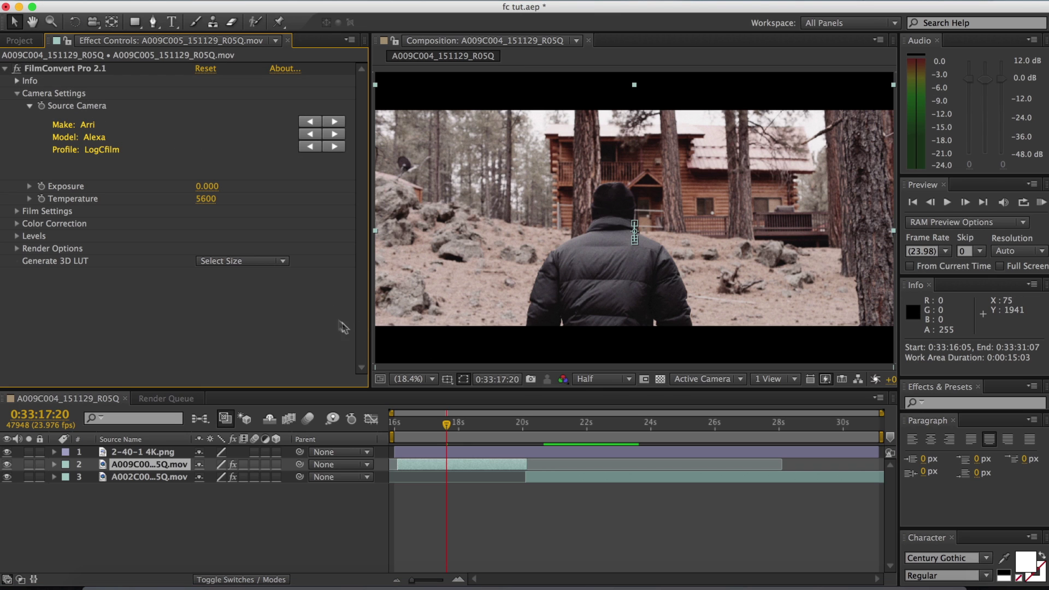
{"action": "left_click", "coordinate": [17, 212]}
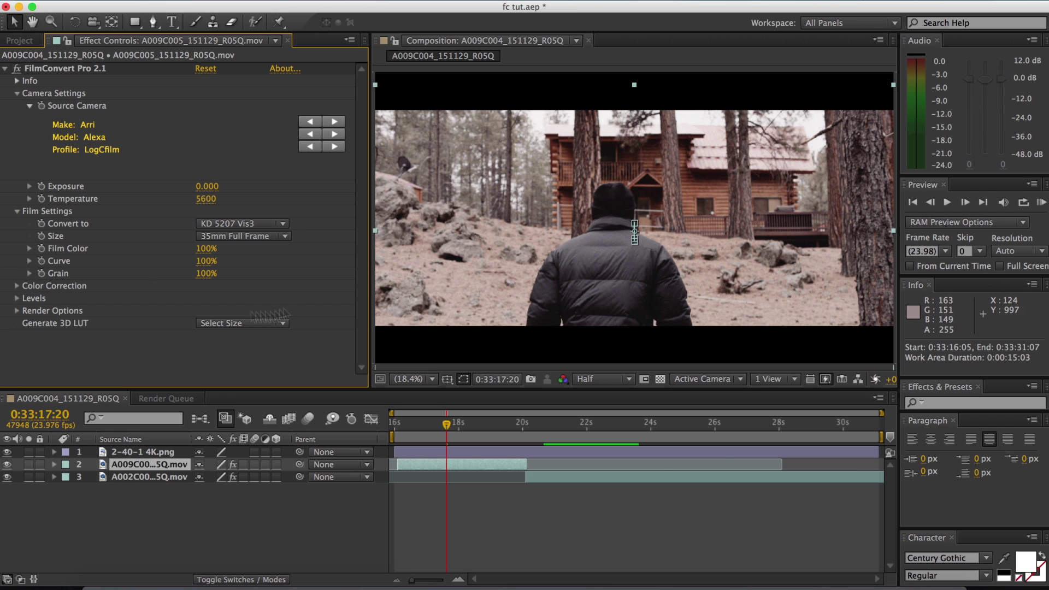
{"action": "left_click", "coordinate": [202, 273]}
{"action": "type", "text": "0"}
{"action": "key", "text": "Return"}
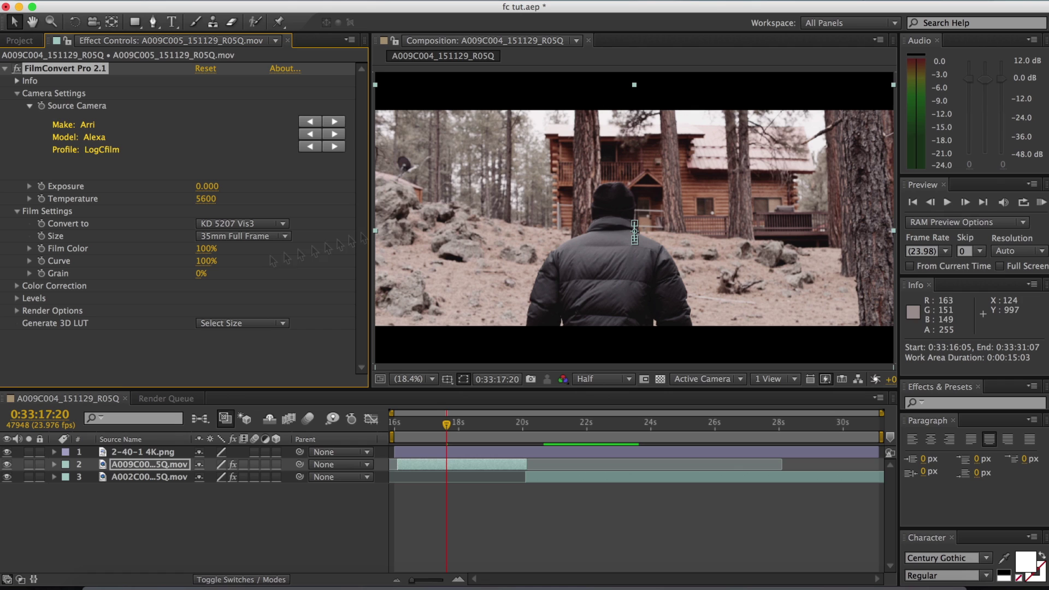
{"action": "left_click", "coordinate": [347, 273]}
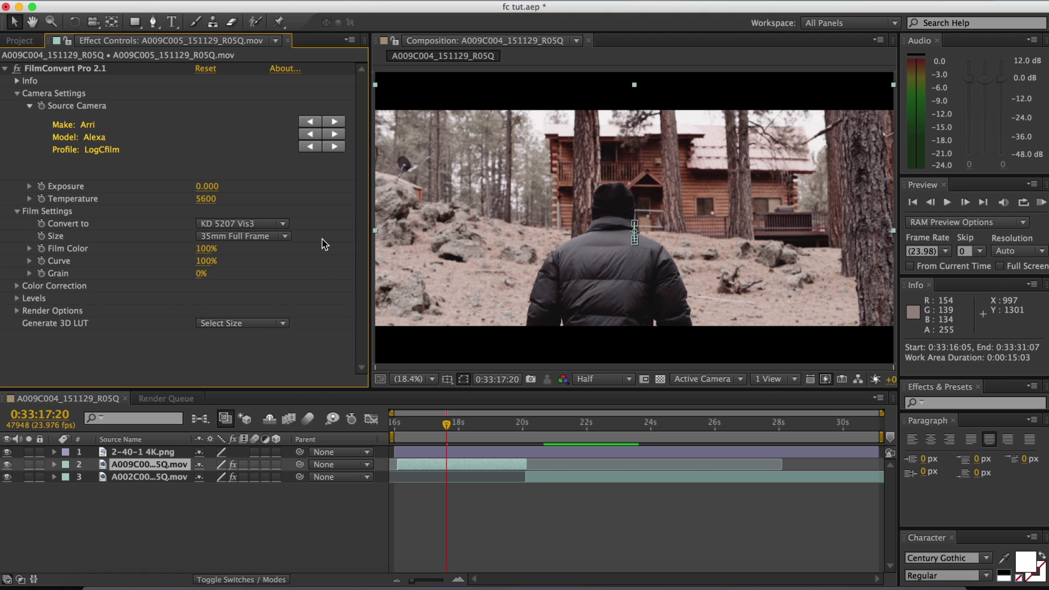
{"action": "left_click", "coordinate": [256, 225]}
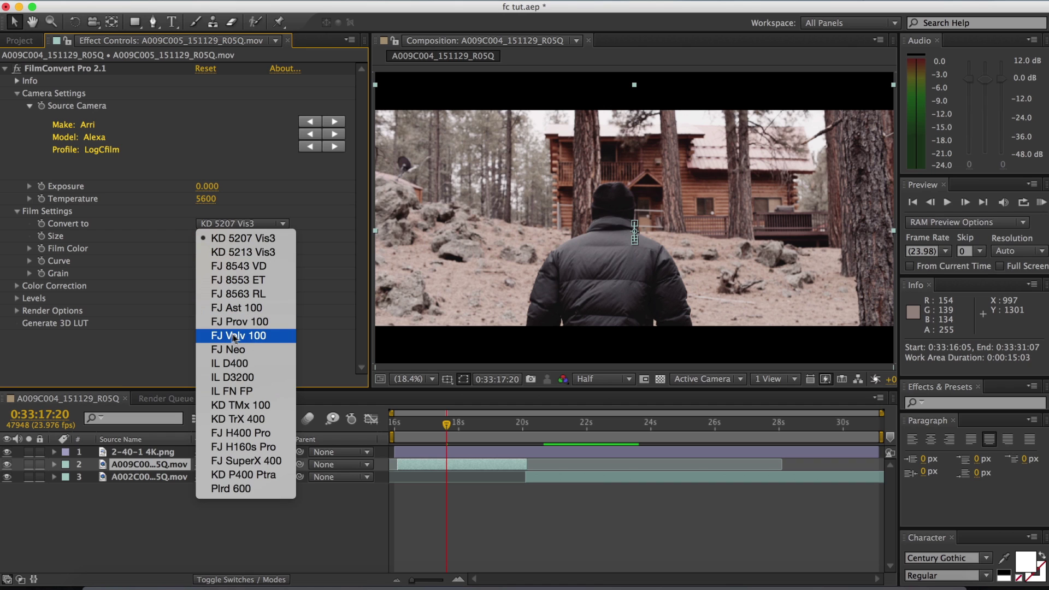
{"action": "left_click", "coordinate": [275, 334]}
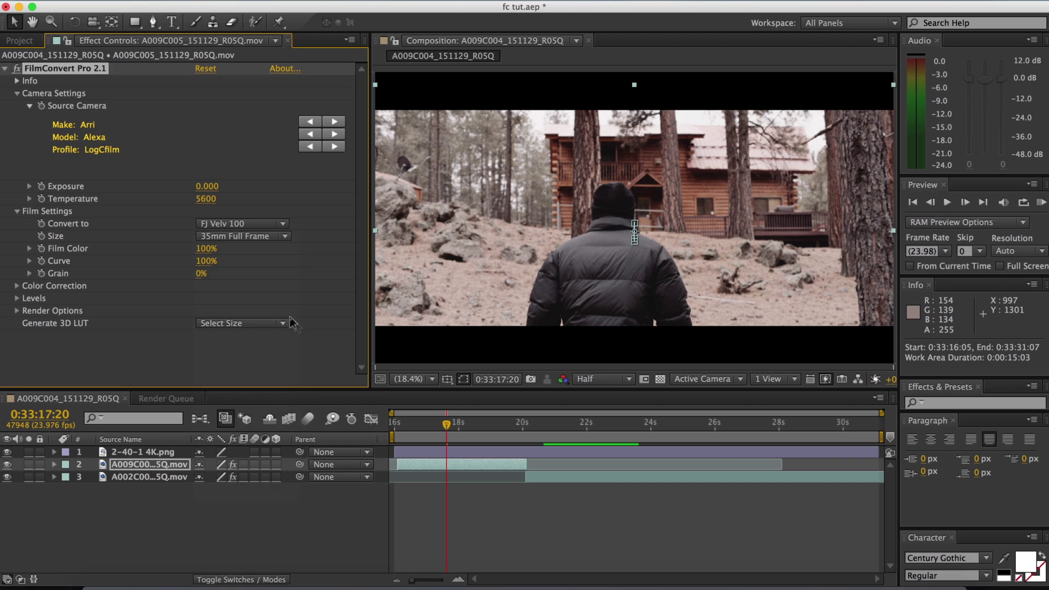
{"action": "left_click", "coordinate": [266, 223]}
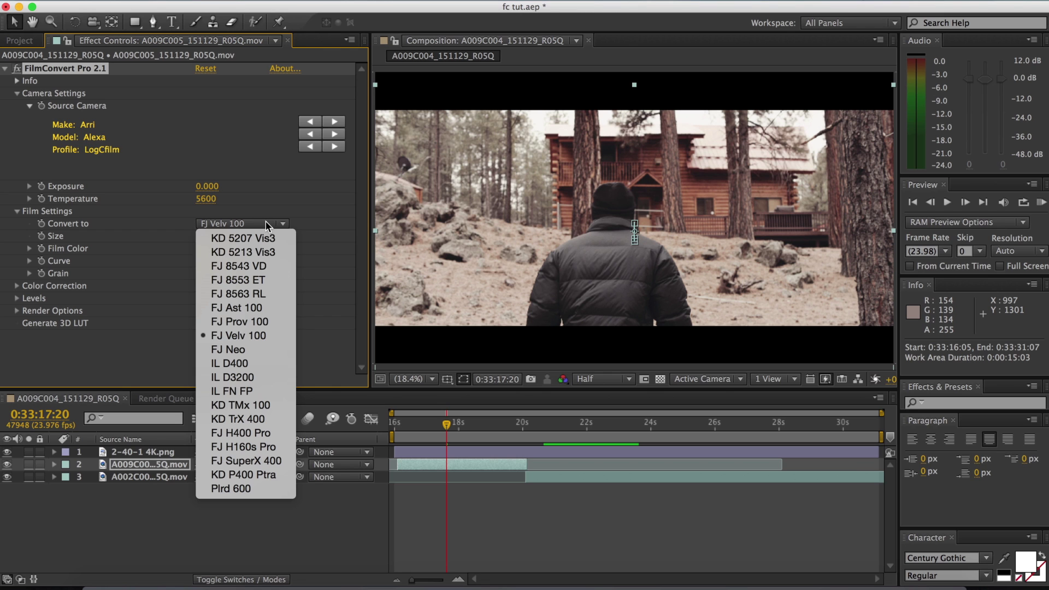
{"action": "left_click", "coordinate": [245, 349]}
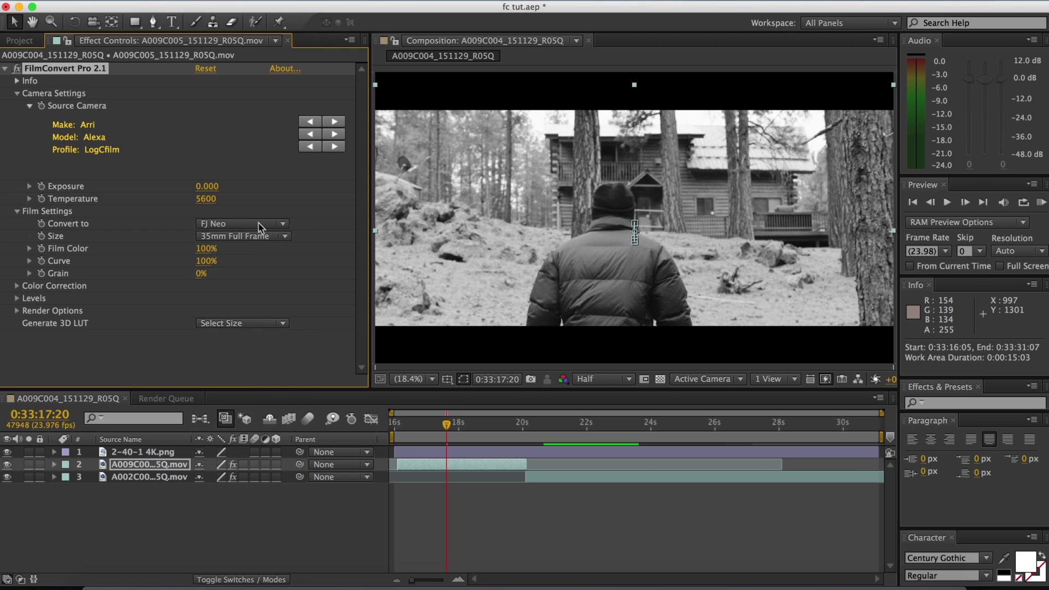
{"action": "left_click", "coordinate": [261, 227]}
{"action": "left_click", "coordinate": [252, 363]}
{"action": "left_click", "coordinate": [266, 223]}
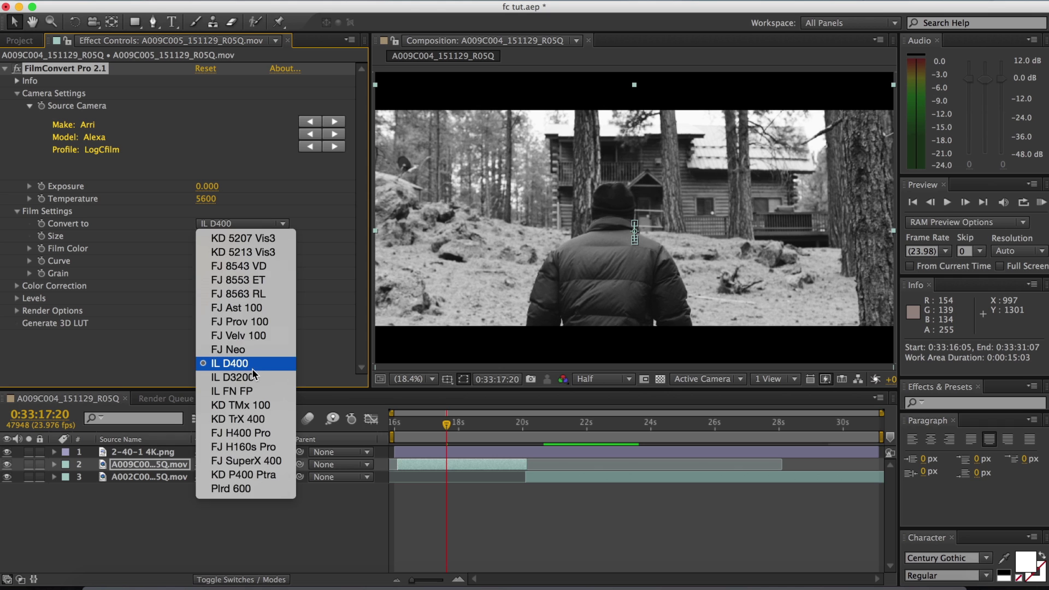
{"action": "left_click", "coordinate": [253, 376]}
{"action": "left_click", "coordinate": [267, 223]}
{"action": "left_click", "coordinate": [268, 376]}
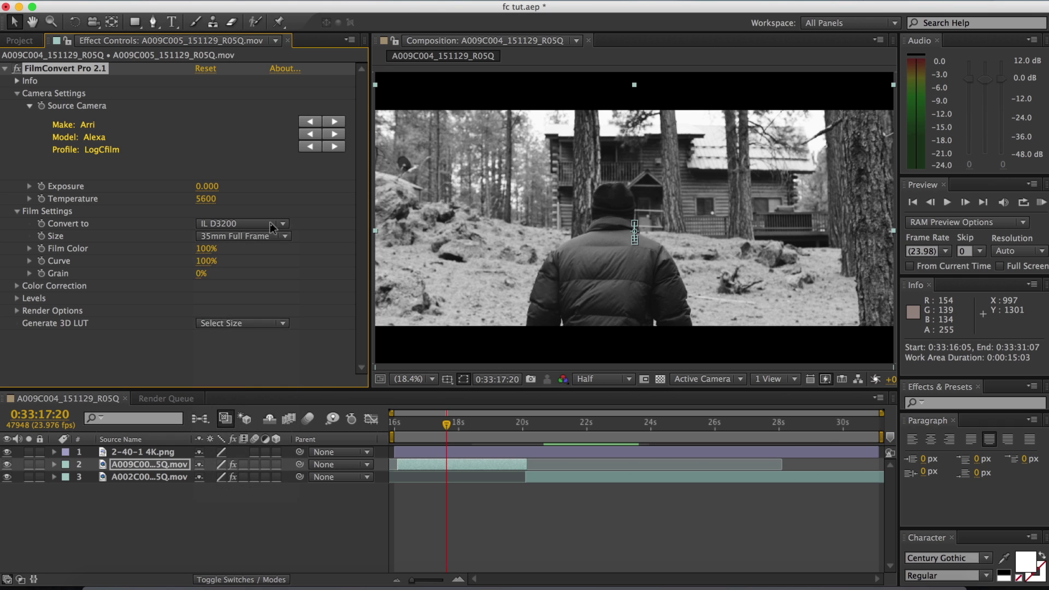
{"action": "left_click", "coordinate": [272, 228]}
{"action": "left_click", "coordinate": [258, 391]}
{"action": "left_click", "coordinate": [282, 224]}
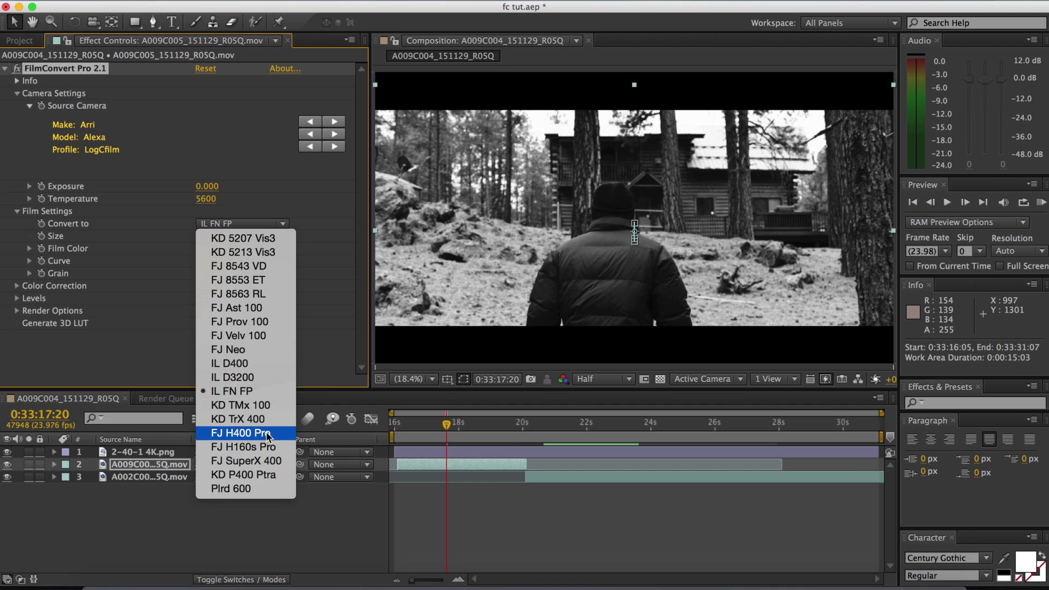
{"action": "left_click", "coordinate": [268, 434]}
{"action": "left_click", "coordinate": [277, 224]}
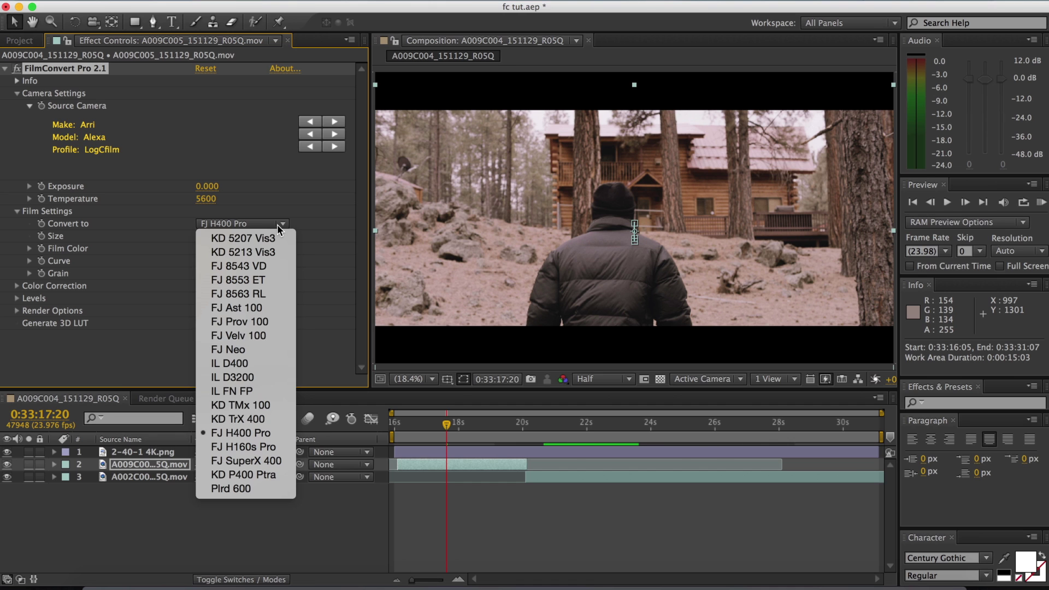
{"action": "left_click", "coordinate": [266, 446]}
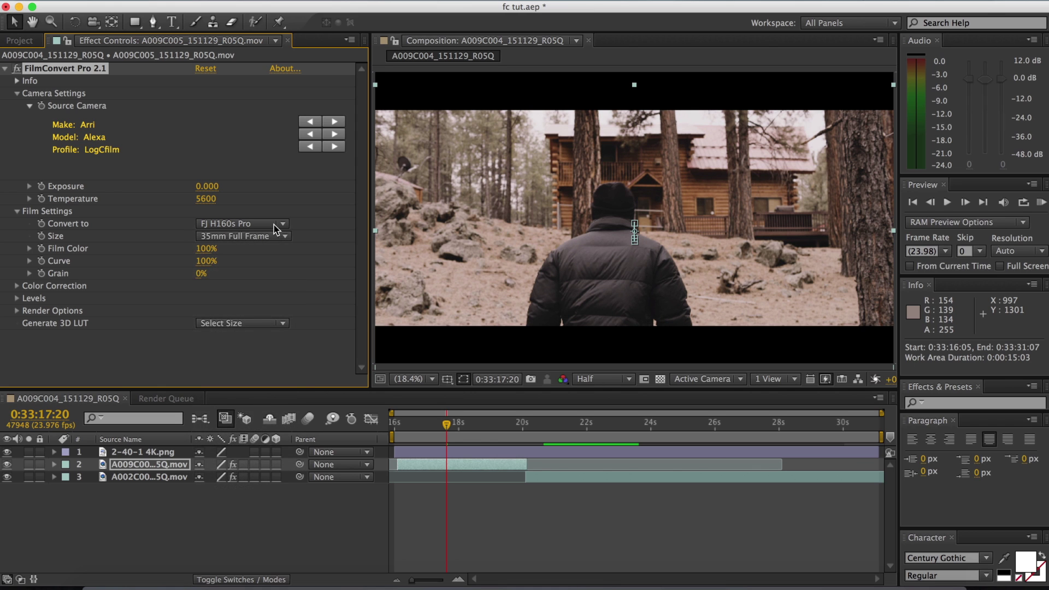
{"action": "left_click", "coordinate": [277, 224]}
{"action": "left_click", "coordinate": [284, 464]}
{"action": "left_click", "coordinate": [278, 224]}
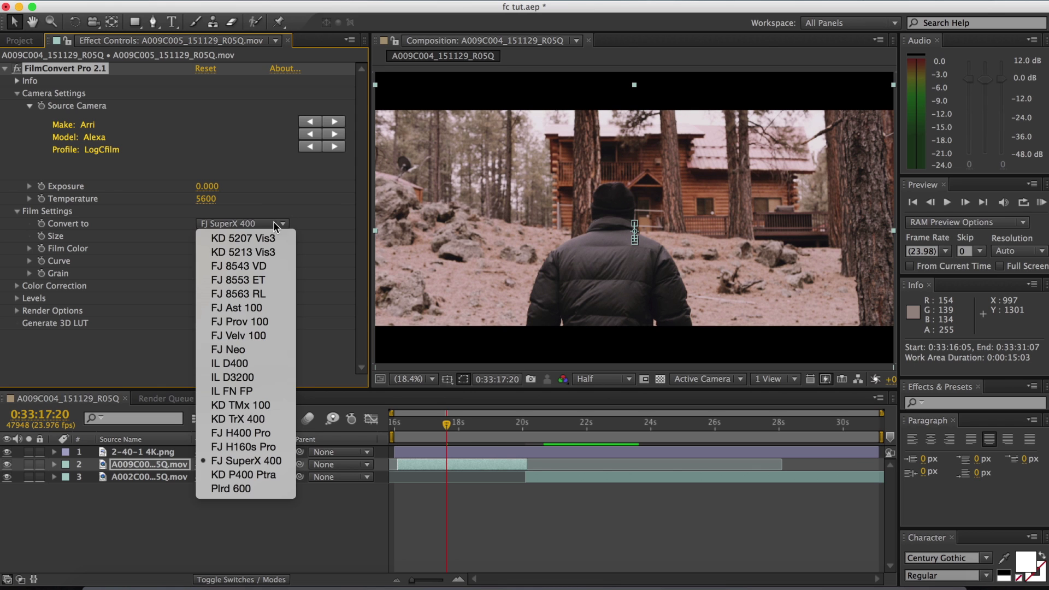
{"action": "left_click", "coordinate": [224, 237]}
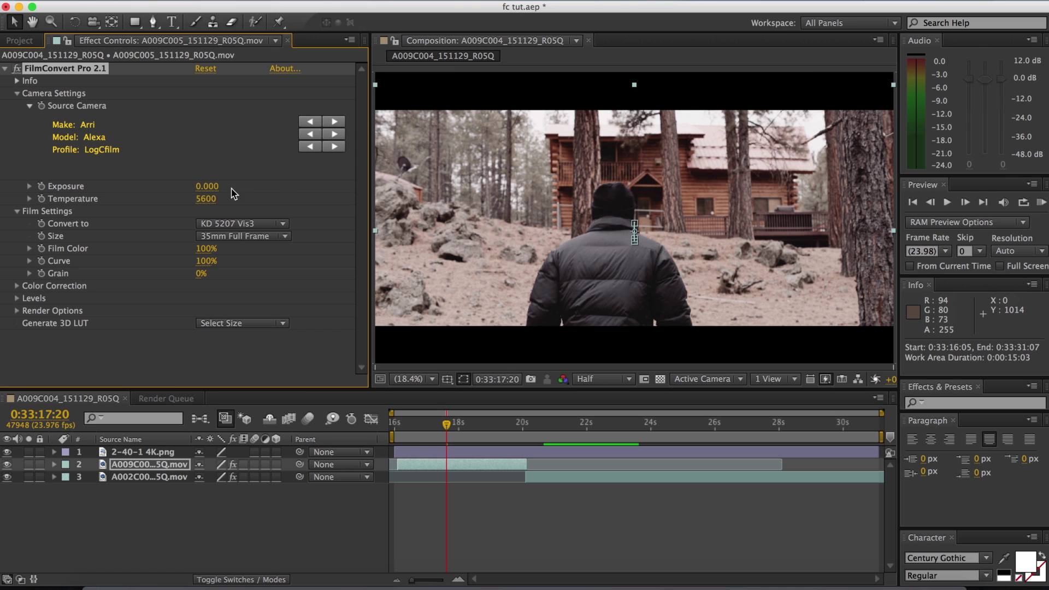
{"action": "left_click", "coordinate": [207, 187]}
Step: Set FilmConvert Exposure to -0.150 and colour Temperature to 5400
{"action": "type", "text": "-0.2"}
{"action": "key", "text": "Return"}
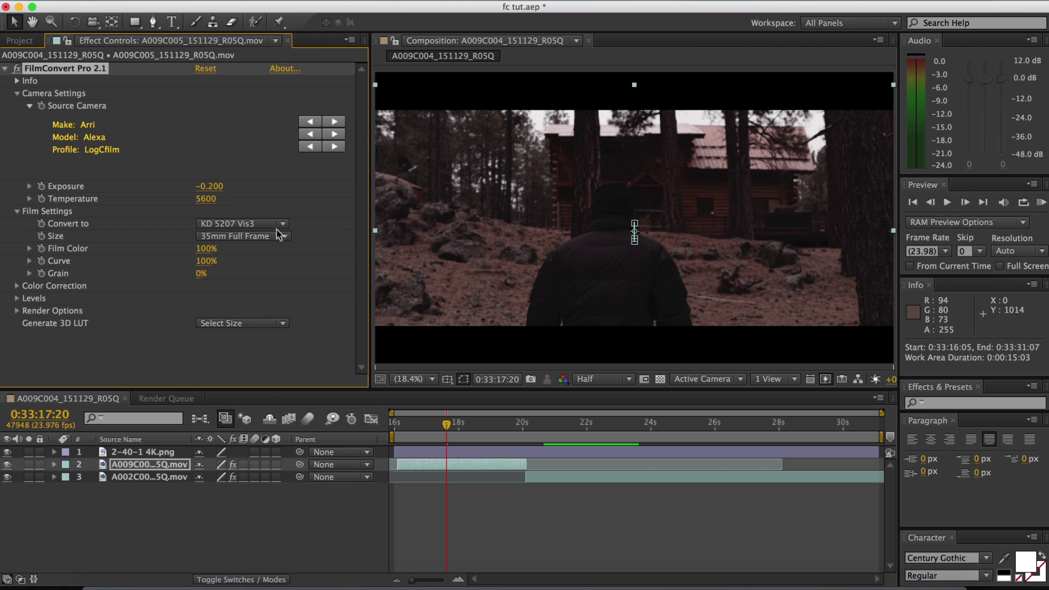
{"action": "left_click", "coordinate": [209, 186]}
{"action": "type", "text": "-0.15"}
{"action": "key", "text": "Return"}
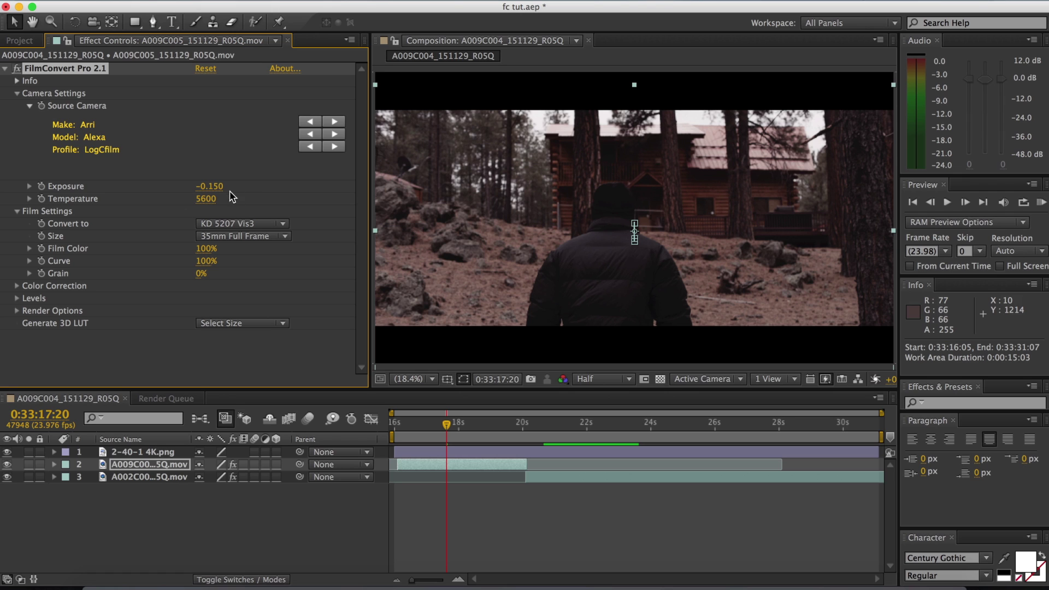
{"action": "left_click", "coordinate": [211, 200]}
{"action": "type", "text": "54"}
{"action": "key", "text": "Return"}
Step: Set the film Curve to 75% and drag the Levels gamma right to darken midtones
{"action": "left_click", "coordinate": [16, 299]}
{"action": "scroll", "coordinate": [180, 229], "scroll_direction": "down", "scroll_amount": 3}
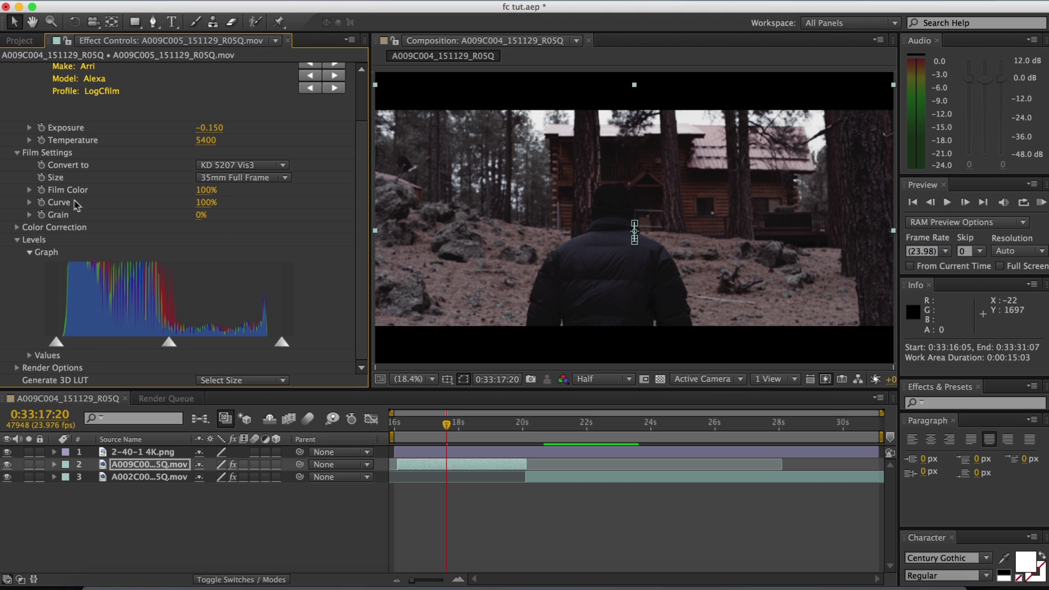
{"action": "left_click", "coordinate": [206, 203]}
{"action": "type", "text": "0"}
{"action": "key", "text": "Return"}
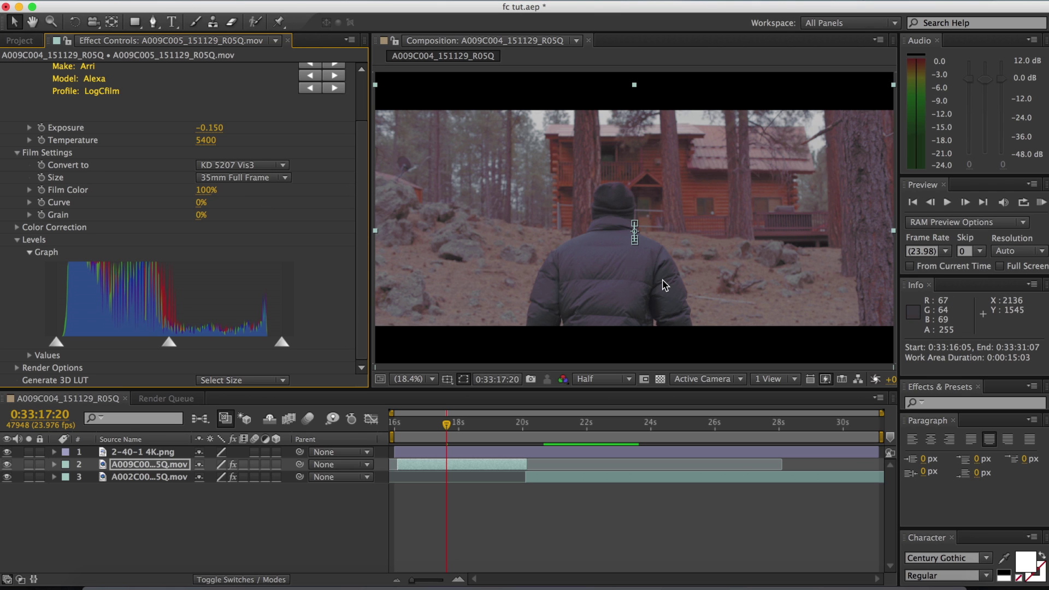
{"action": "left_click", "coordinate": [202, 203]}
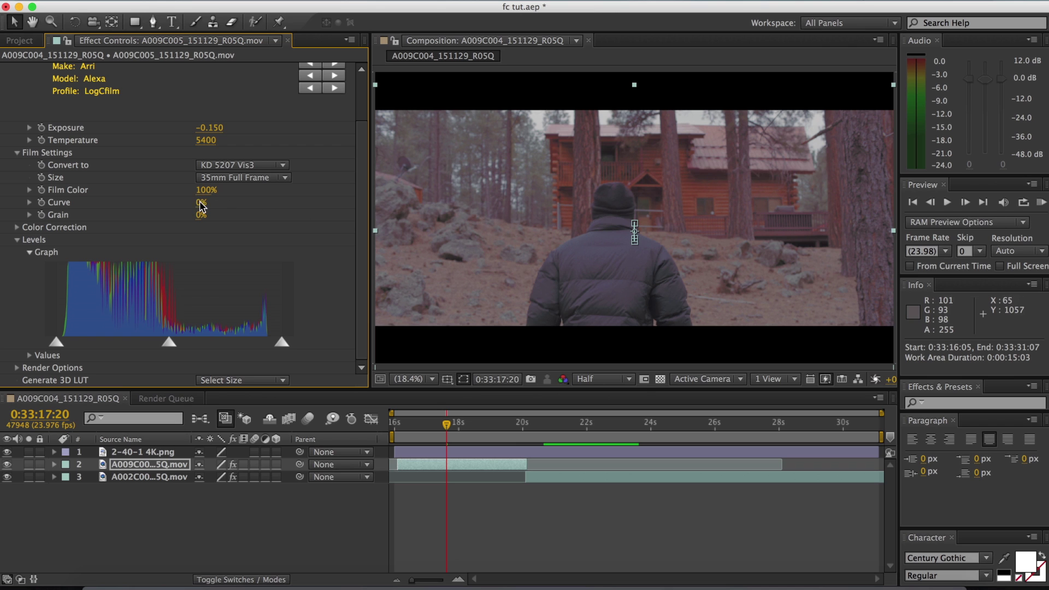
{"action": "type", "text": "7"}
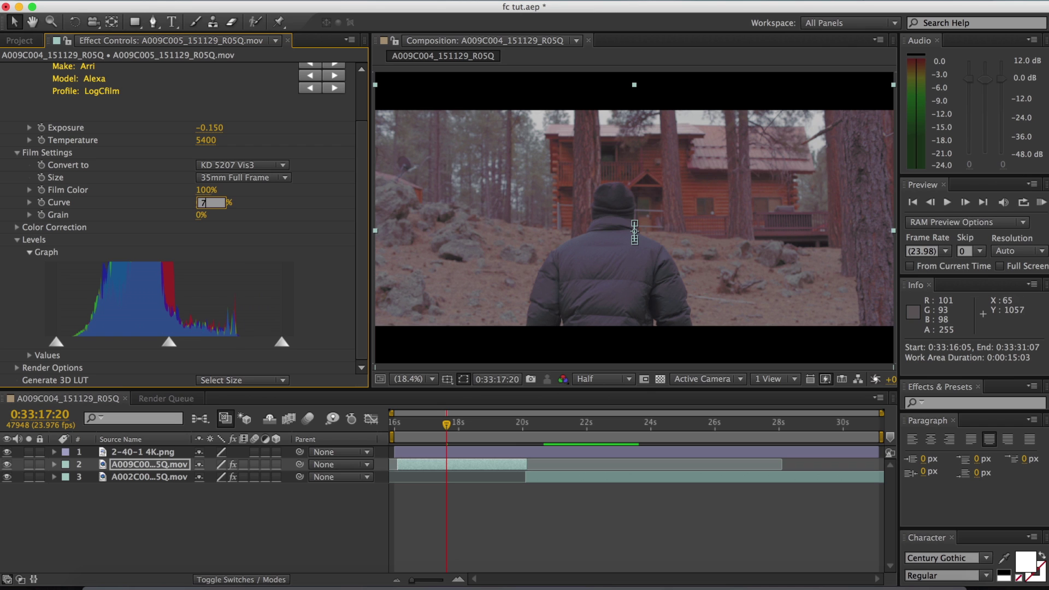
{"action": "type", "text": "5"}
{"action": "key", "text": "Return"}
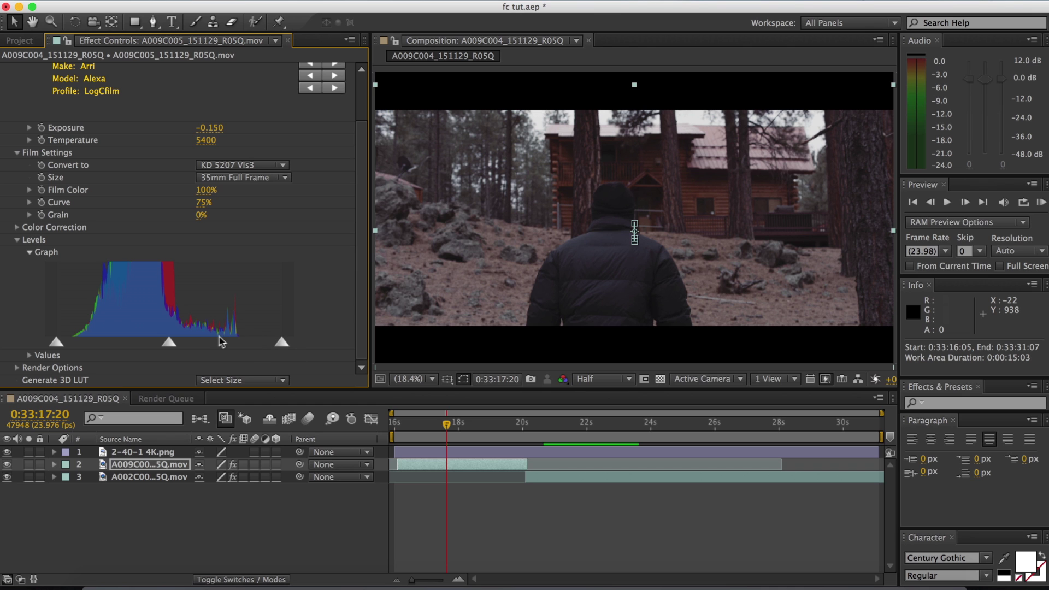
{"action": "left_click_drag", "start_coordinate": [167, 337], "coordinate": [203, 335]}
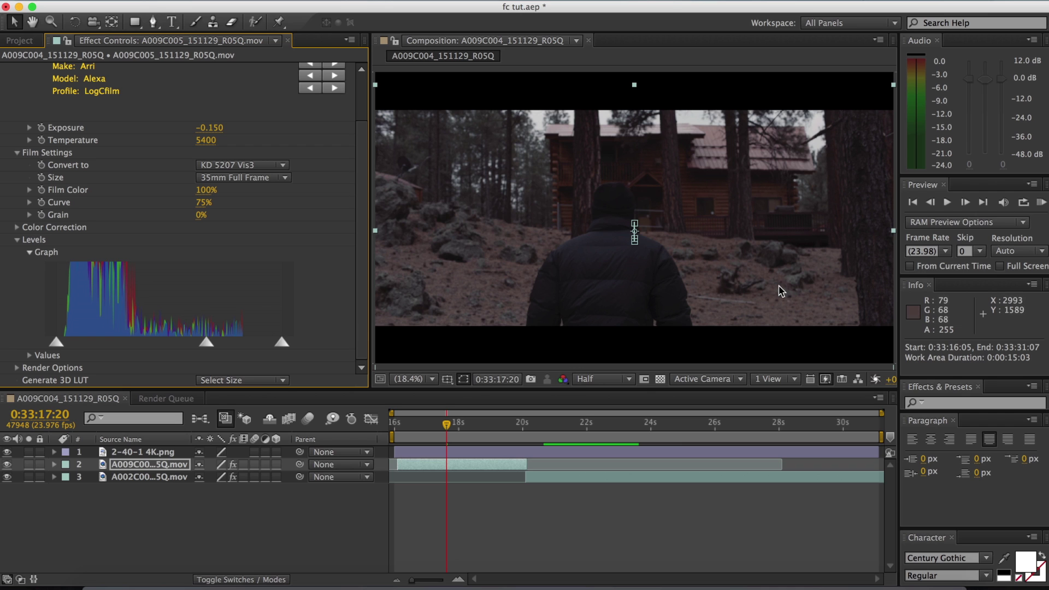
{"action": "left_click", "coordinate": [17, 229]}
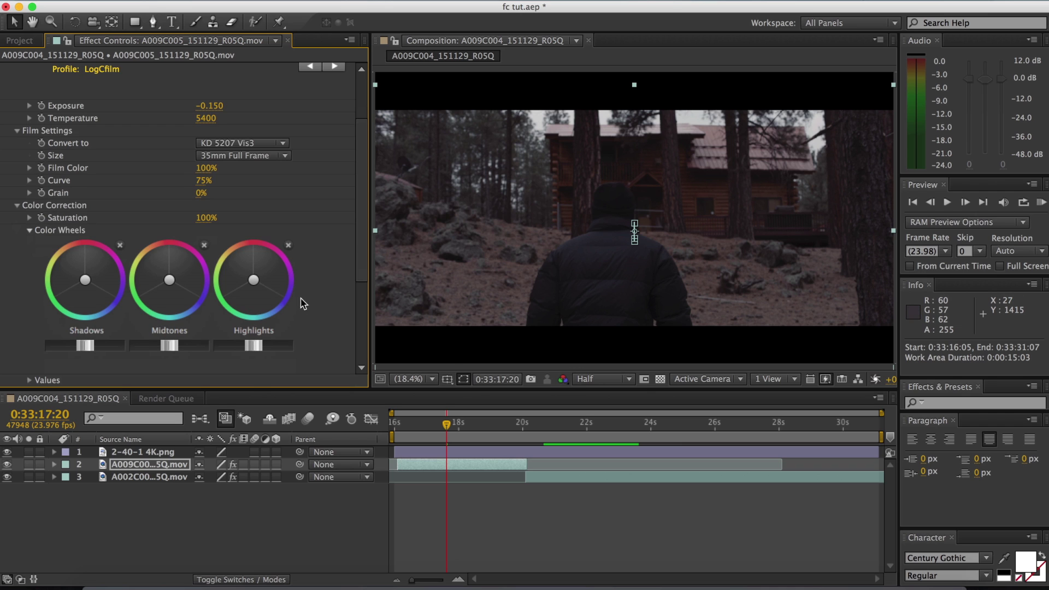
Step: Shift the Midtones, Shadows and Highlights colour wheels toward a cooler balance
{"action": "scroll", "coordinate": [366, 256], "scroll_direction": "down", "scroll_amount": 2}
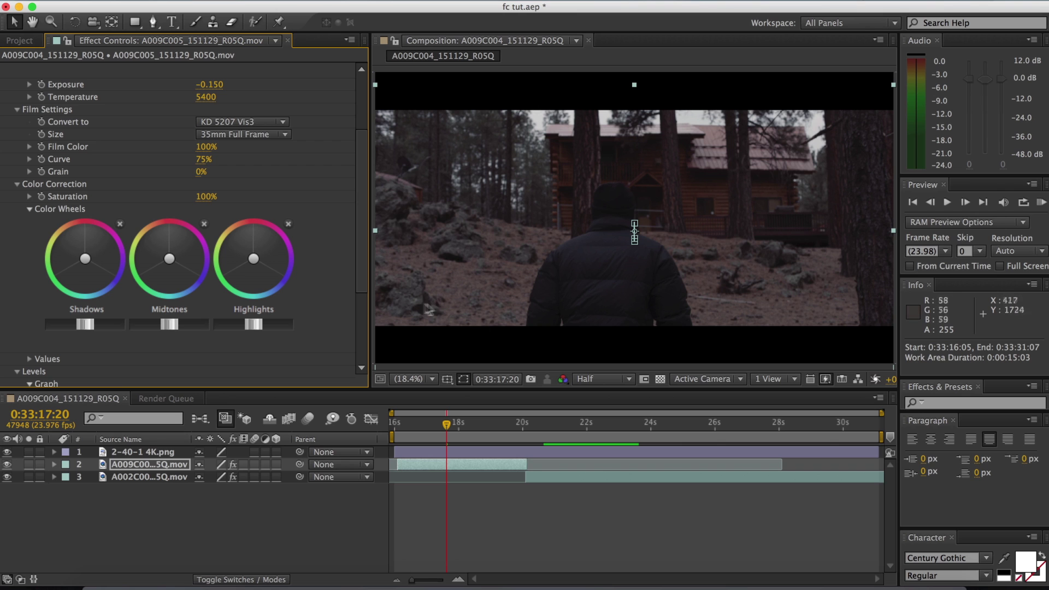
{"action": "left_click_drag", "start_coordinate": [169, 259], "coordinate": [161, 262]}
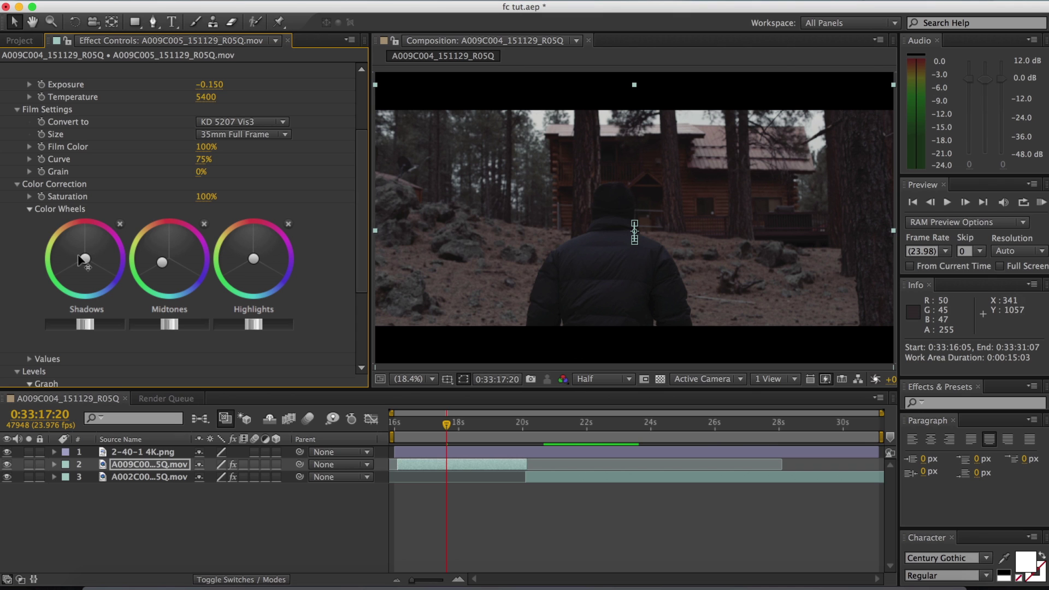
{"action": "left_click_drag", "start_coordinate": [85, 259], "coordinate": [79, 262]}
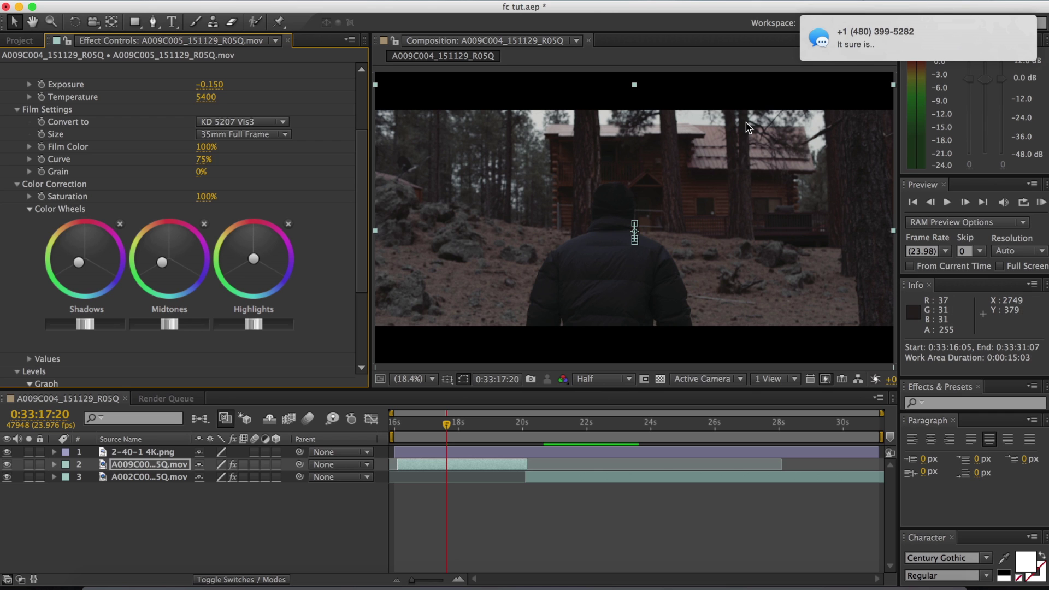
{"action": "scroll", "coordinate": [864, 43], "scroll_direction": "right", "scroll_amount": 3}
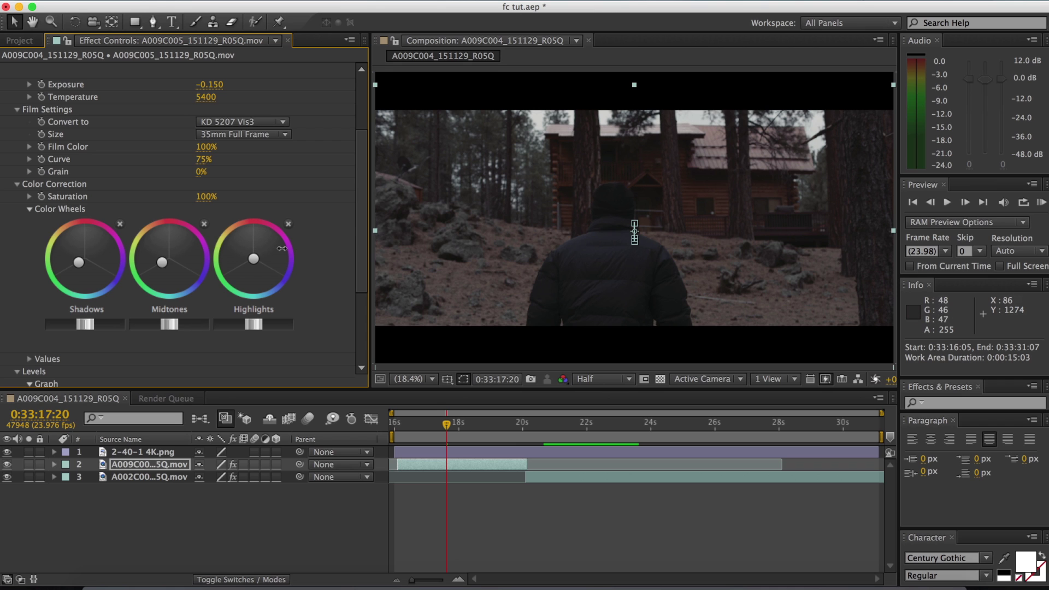
{"action": "left_click_drag", "start_coordinate": [253, 259], "coordinate": [261, 268]}
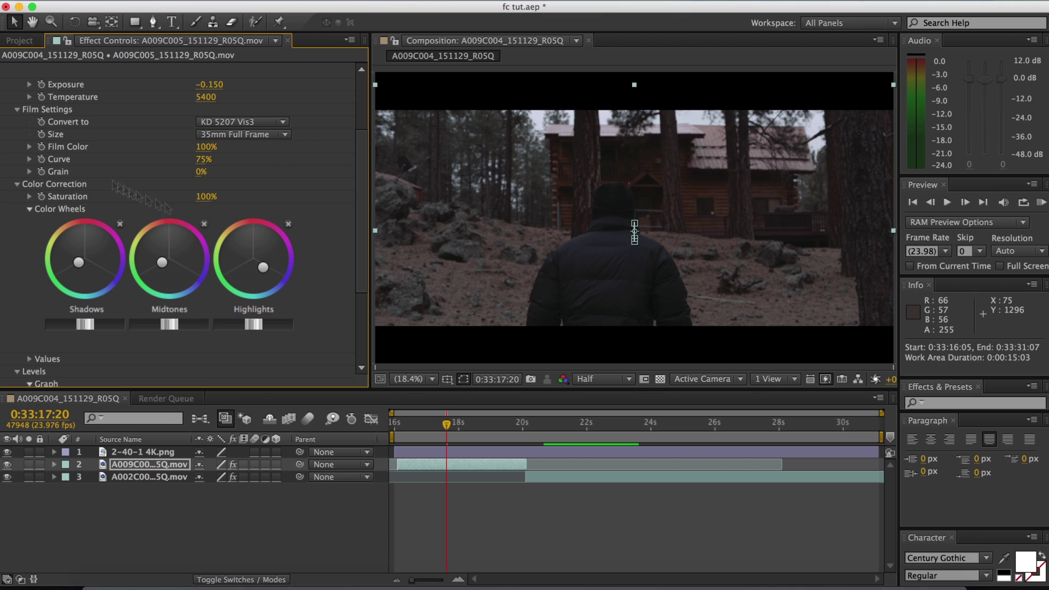
Step: Raise the Levels black point slightly to deepen the shadows
{"action": "scroll", "coordinate": [358, 284], "scroll_direction": "down", "scroll_amount": 5}
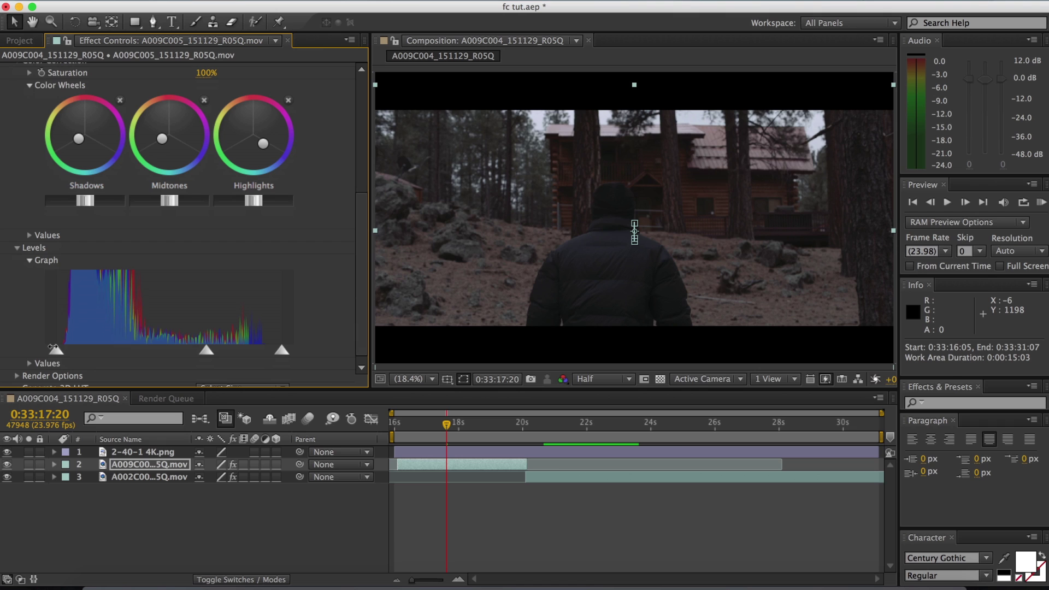
{"action": "left_click_drag", "start_coordinate": [53, 348], "coordinate": [56, 347]}
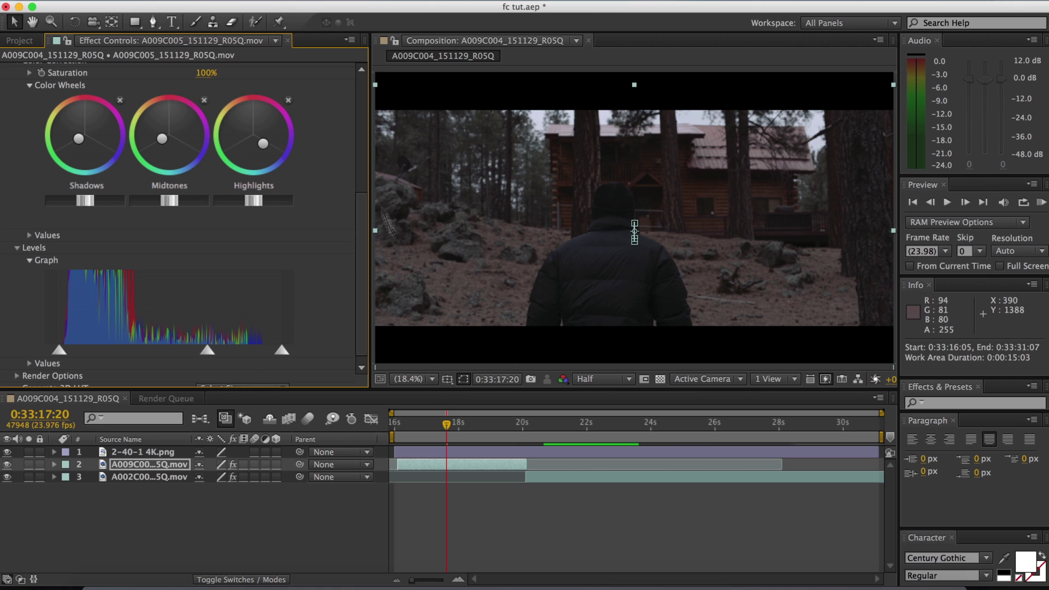
{"action": "scroll", "coordinate": [362, 141], "scroll_direction": "up", "scroll_amount": 5}
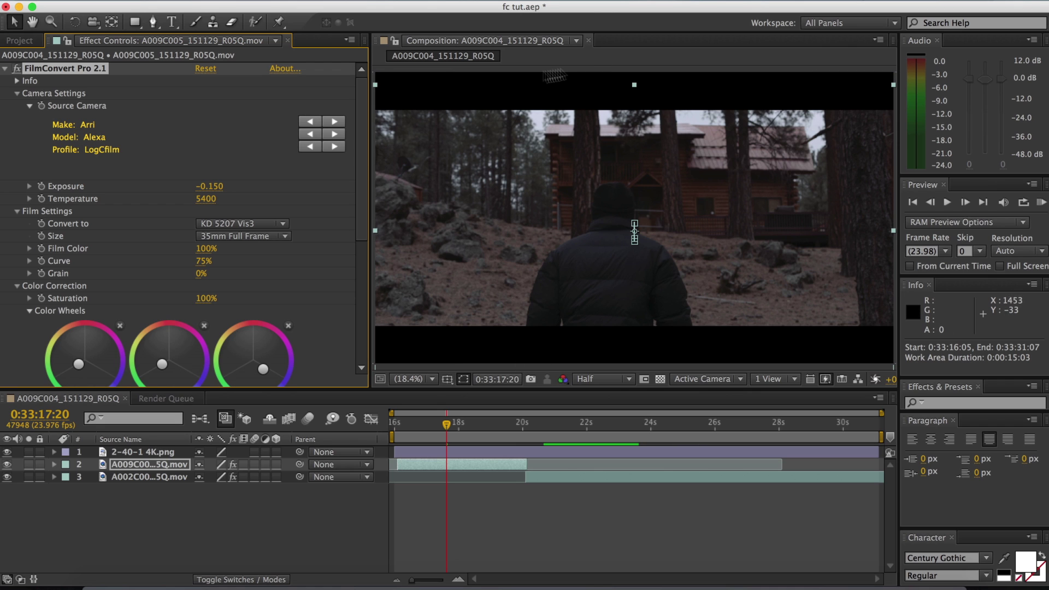
Step: Toggle FilmConvert Pro off and on to compare before and after, collapsing its settings
{"action": "left_click", "coordinate": [17, 70]}
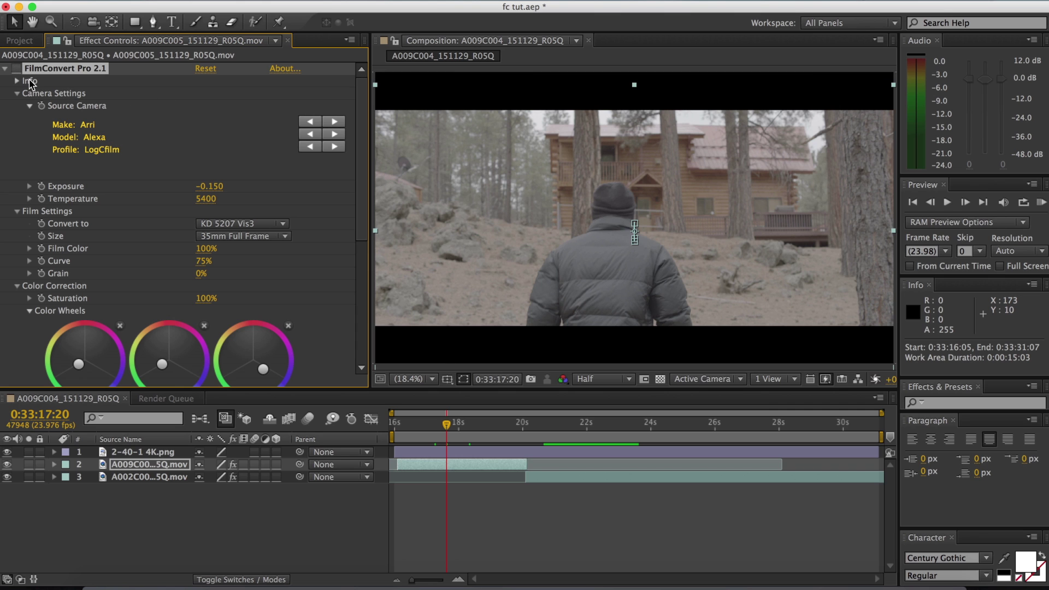
{"action": "left_click", "coordinate": [17, 70]}
{"action": "left_click", "coordinate": [5, 69]}
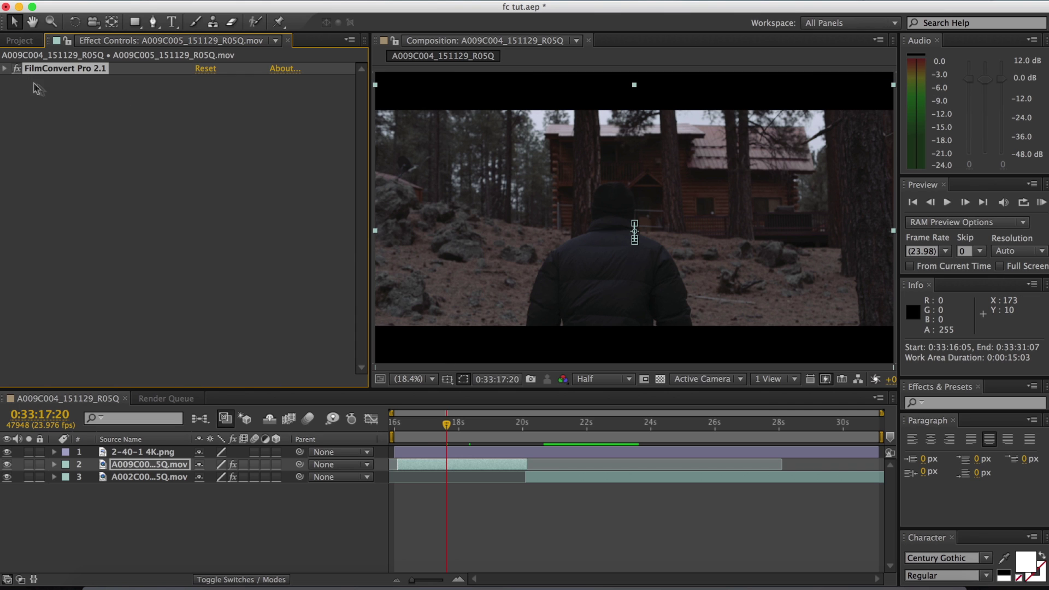
{"action": "left_click", "coordinate": [17, 70]}
{"action": "left_click", "coordinate": [17, 69]}
{"action": "left_click", "coordinate": [5, 69]}
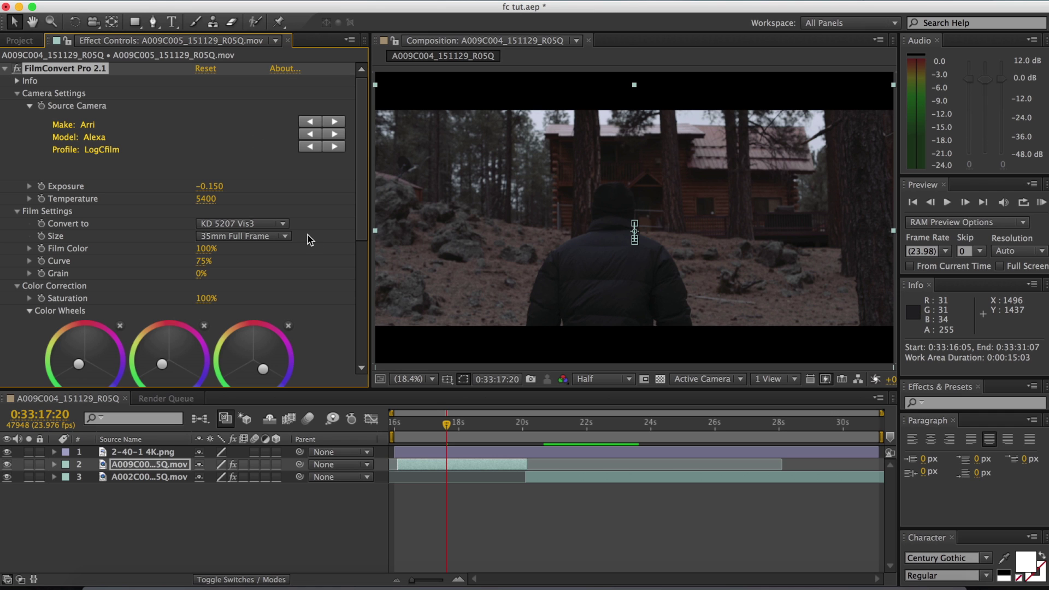
Step: Review the film Size options unchanged, then set Grain to 100%
{"action": "scroll", "coordinate": [360, 216], "scroll_direction": "down", "scroll_amount": 2}
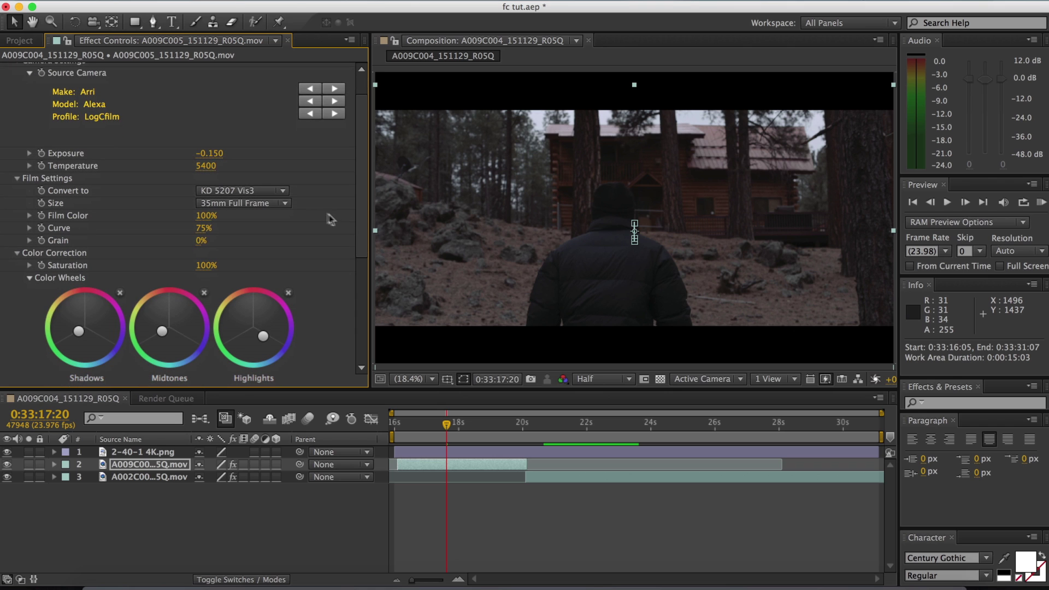
{"action": "left_click", "coordinate": [272, 203]}
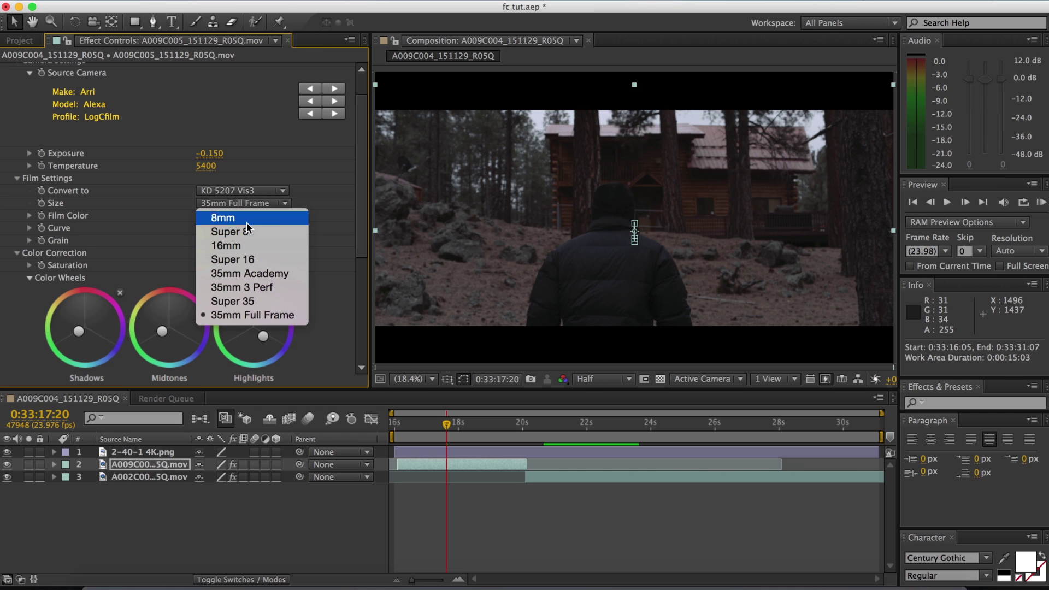
{"action": "key", "text": "Escape"}
{"action": "left_click", "coordinate": [200, 240]}
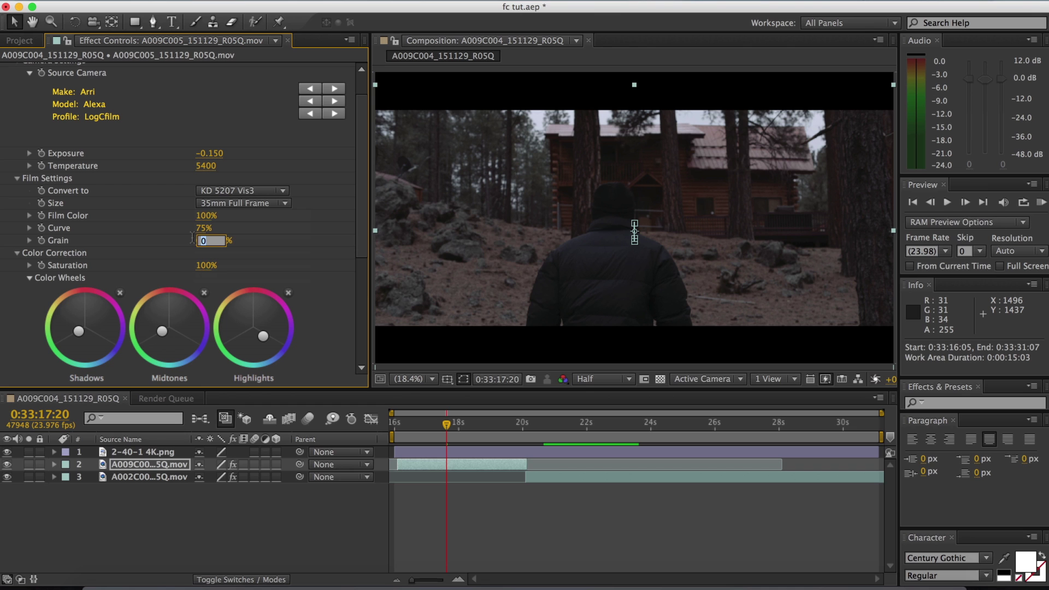
{"action": "type", "text": "100"}
{"action": "key", "text": "Return"}
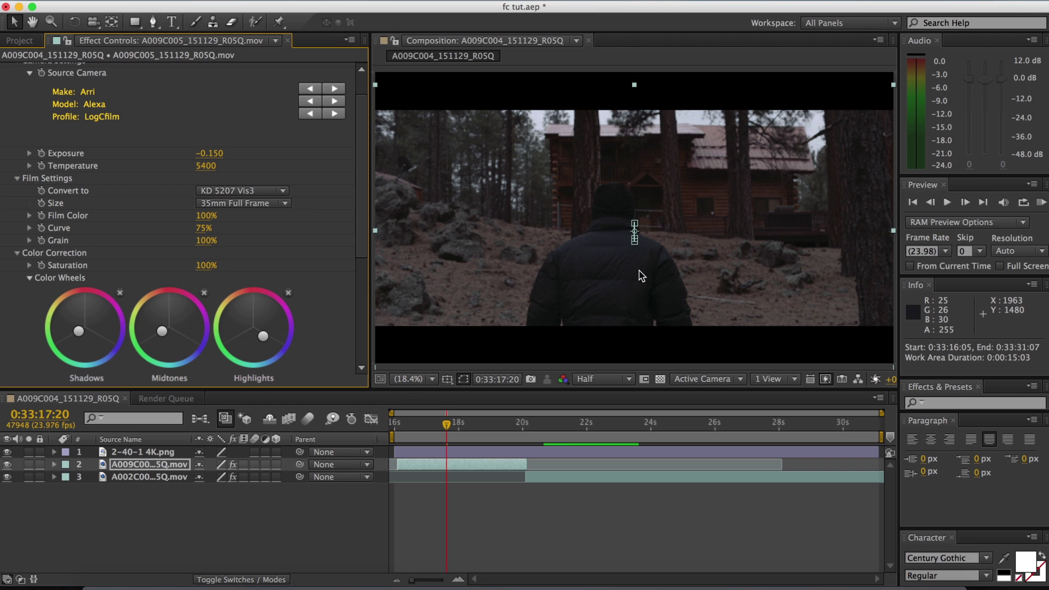
Step: Inspect the grain at 100% viewer zoom, then return the viewer to Fit up to 100%
{"action": "key", "text": "slash"}
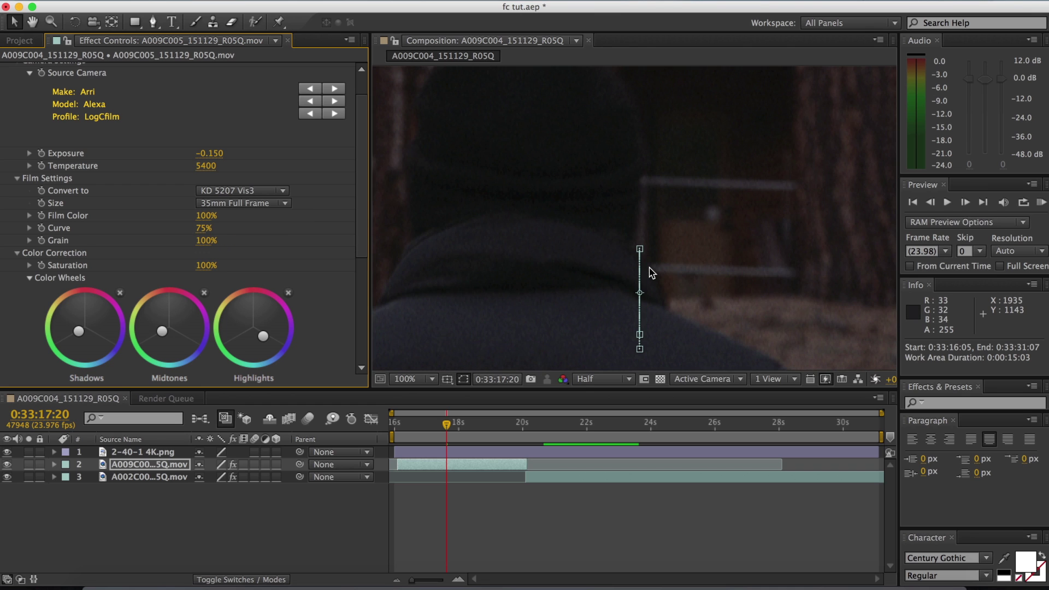
{"action": "left_click", "coordinate": [414, 382]}
{"action": "left_click", "coordinate": [433, 368]}
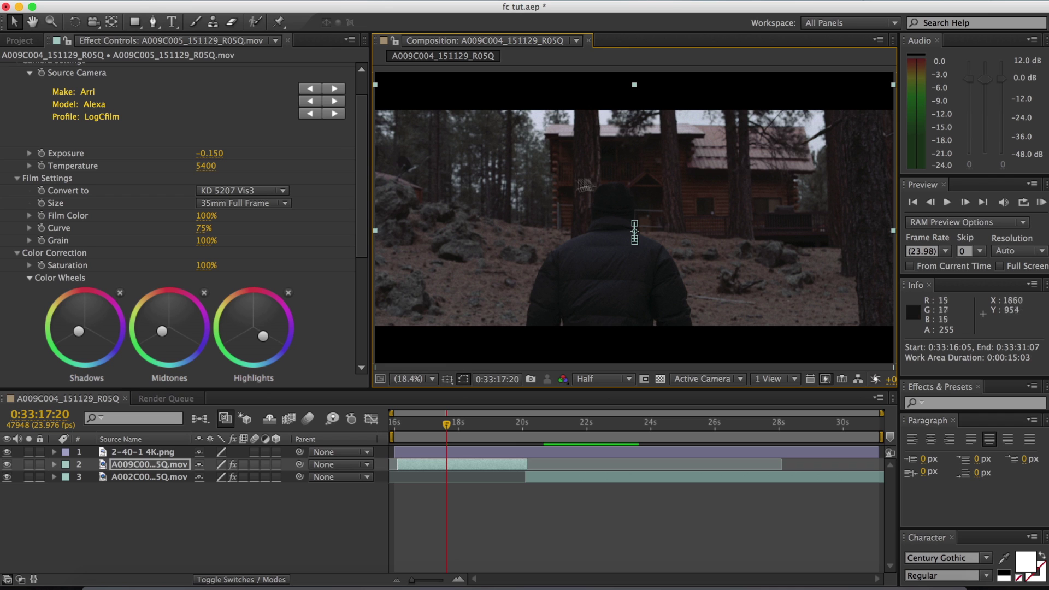
Step: Switch the film Size to 35mm Academy with Grain at 65%
{"action": "left_click", "coordinate": [270, 204]}
{"action": "left_click", "coordinate": [246, 273]}
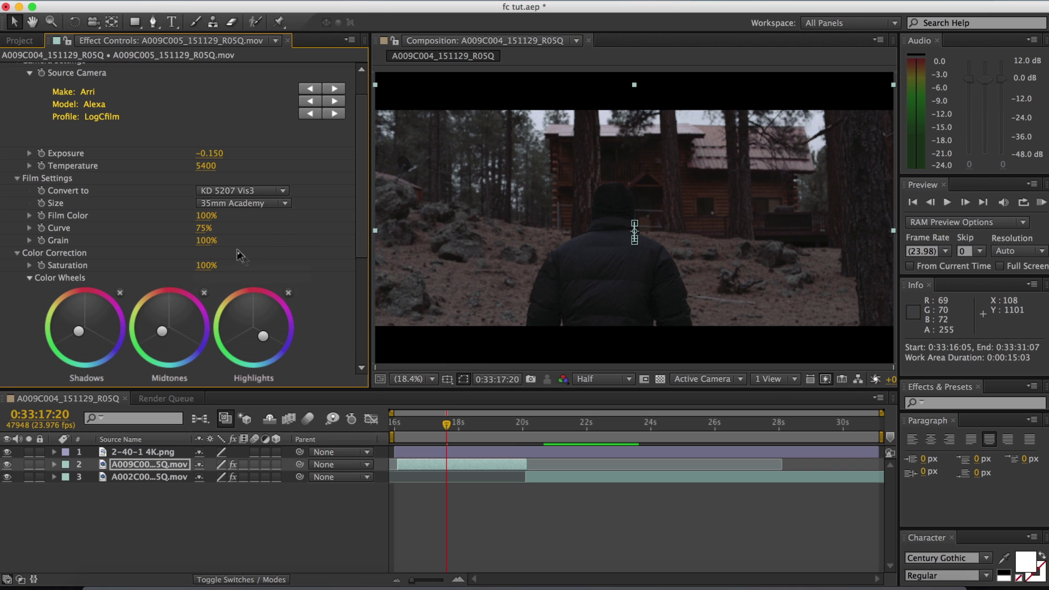
{"action": "left_click", "coordinate": [205, 241]}
{"action": "key", "text": "Return"}
Step: Switch the film Size to 8mm and raise Grain to 100%
{"action": "left_click", "coordinate": [280, 203]}
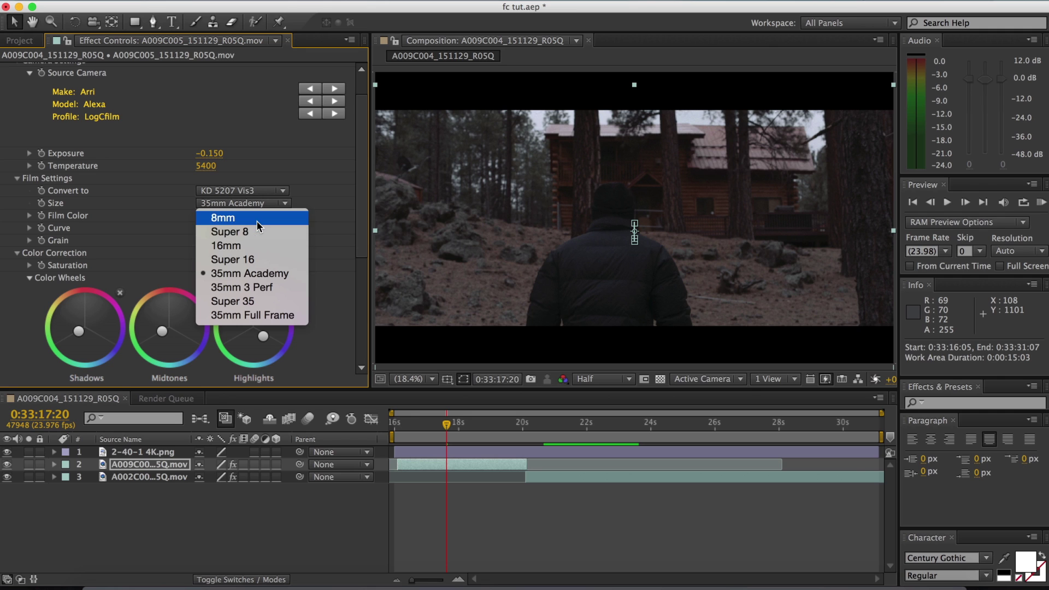
{"action": "left_click", "coordinate": [257, 222]}
{"action": "left_click", "coordinate": [204, 241]}
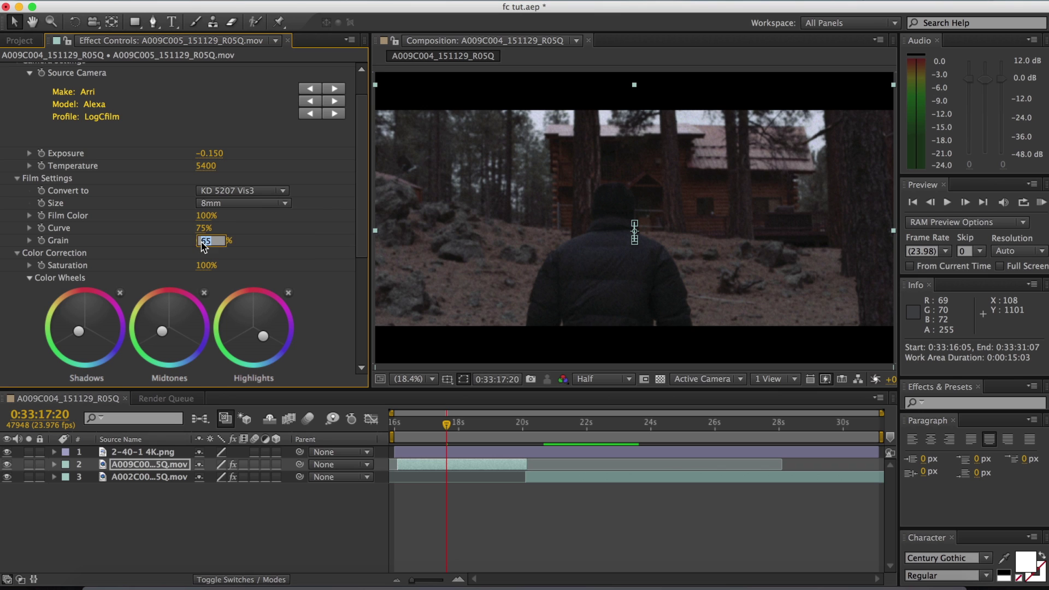
{"action": "type", "text": "100"}
{"action": "key", "text": "Return"}
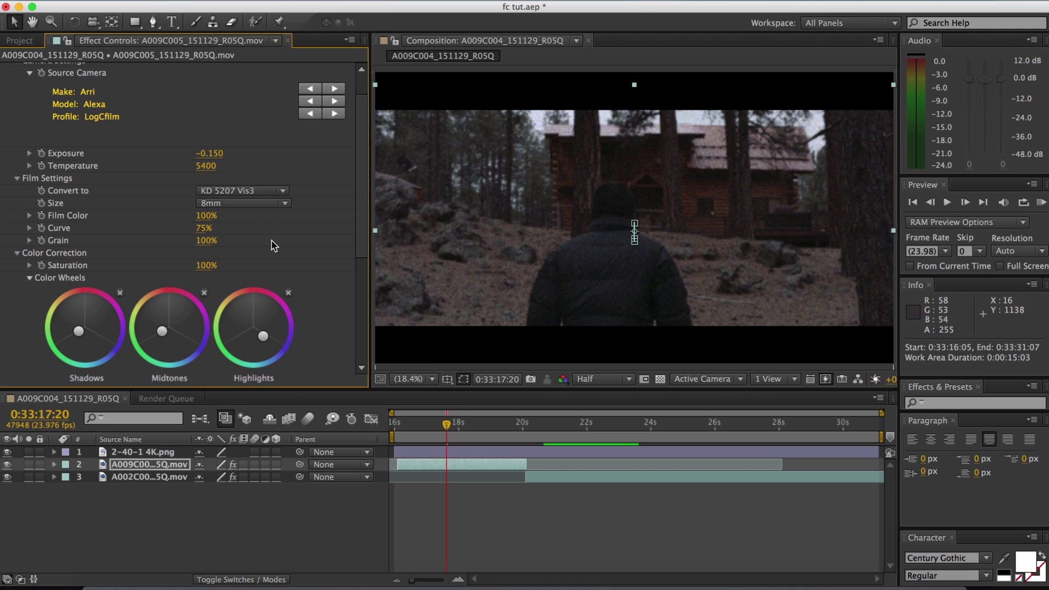
Step: Drop the Grain amount back to 0%
{"action": "left_click", "coordinate": [208, 241]}
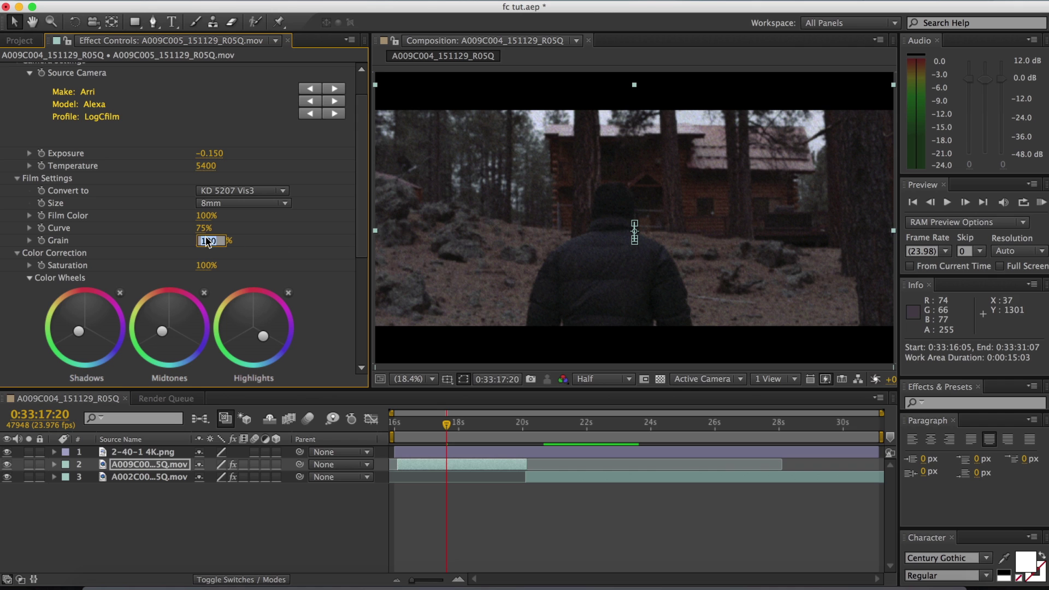
{"action": "type", "text": "0"}
{"action": "key", "text": "Return"}
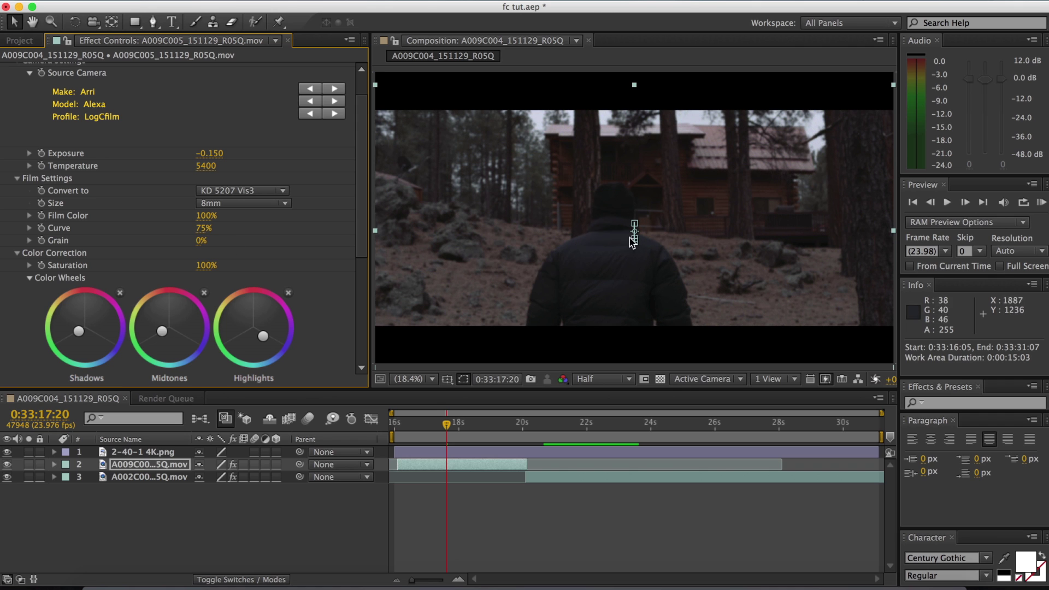
Step: Zoom the viewer to 50% and set the film Size back to 35mm Full Frame
{"action": "scroll", "coordinate": [632, 242], "scroll_direction": "up", "scroll_amount": 3}
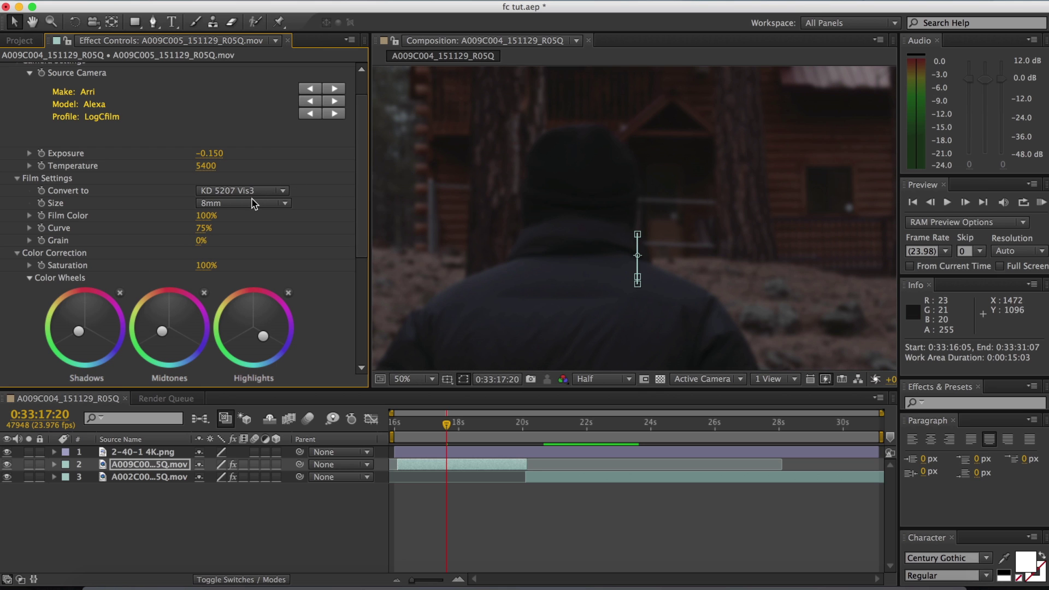
{"action": "left_click", "coordinate": [252, 204]}
{"action": "left_click", "coordinate": [328, 272]}
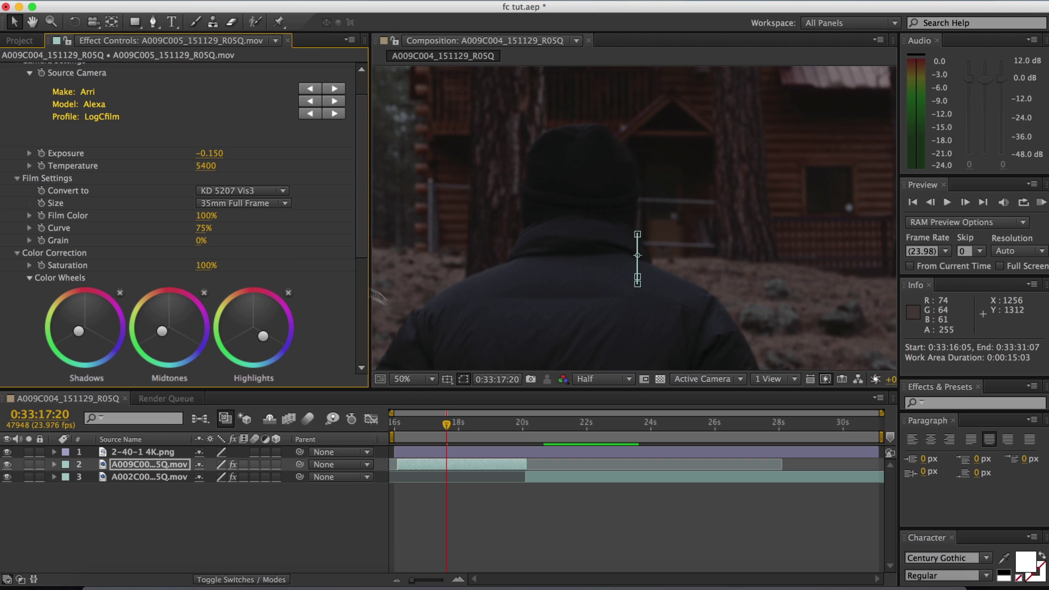
{"action": "left_click", "coordinate": [259, 201]}
{"action": "left_click", "coordinate": [255, 204]}
{"action": "left_click", "coordinate": [253, 206]}
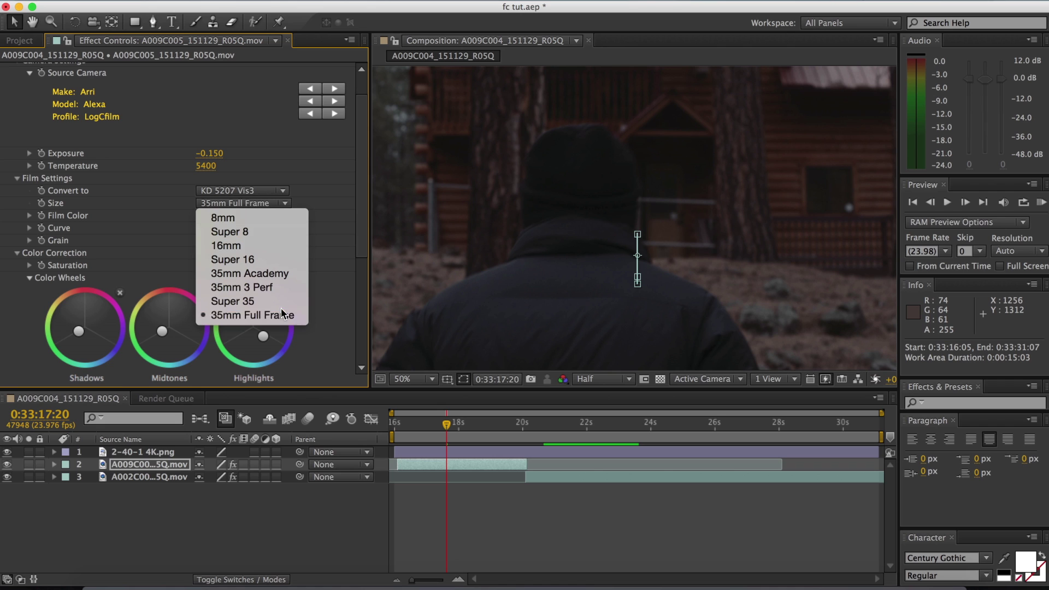
{"action": "left_click", "coordinate": [251, 315]}
Step: Raise the Grain amount to 100%
{"action": "left_click", "coordinate": [202, 241]}
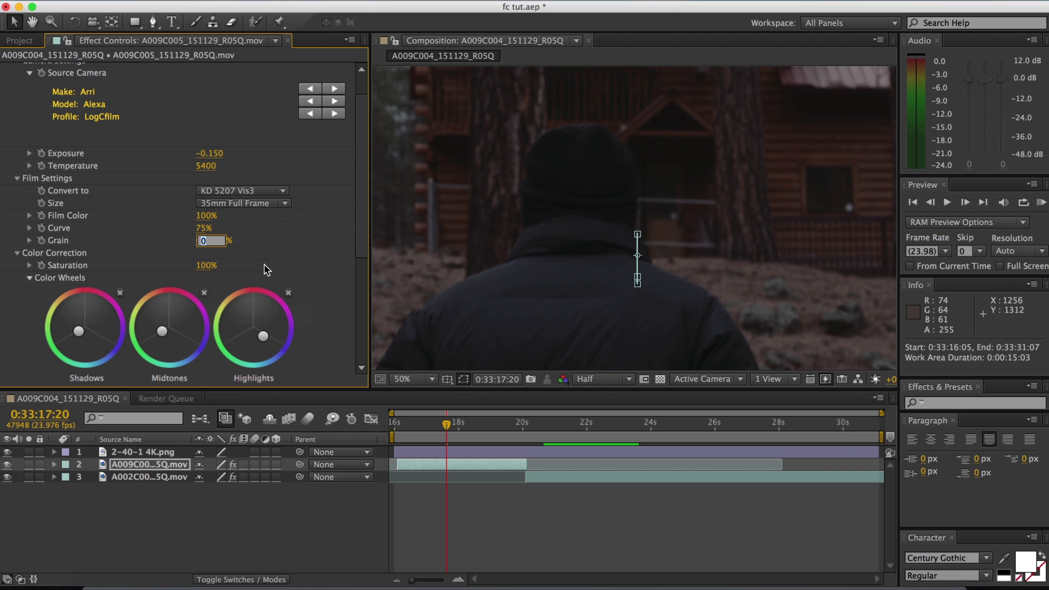
{"action": "type", "text": "100"}
{"action": "key", "text": "Return"}
Step: Set the viewer to Fit up to 100% and return FilmConvert Grain to 0%
{"action": "left_click", "coordinate": [428, 379]}
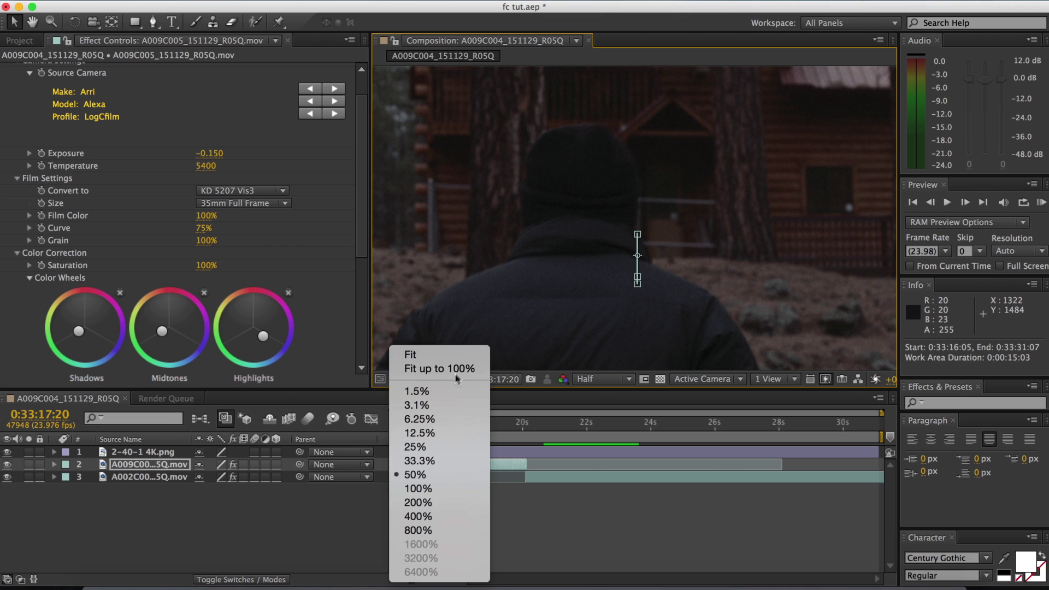
{"action": "left_click", "coordinate": [458, 371]}
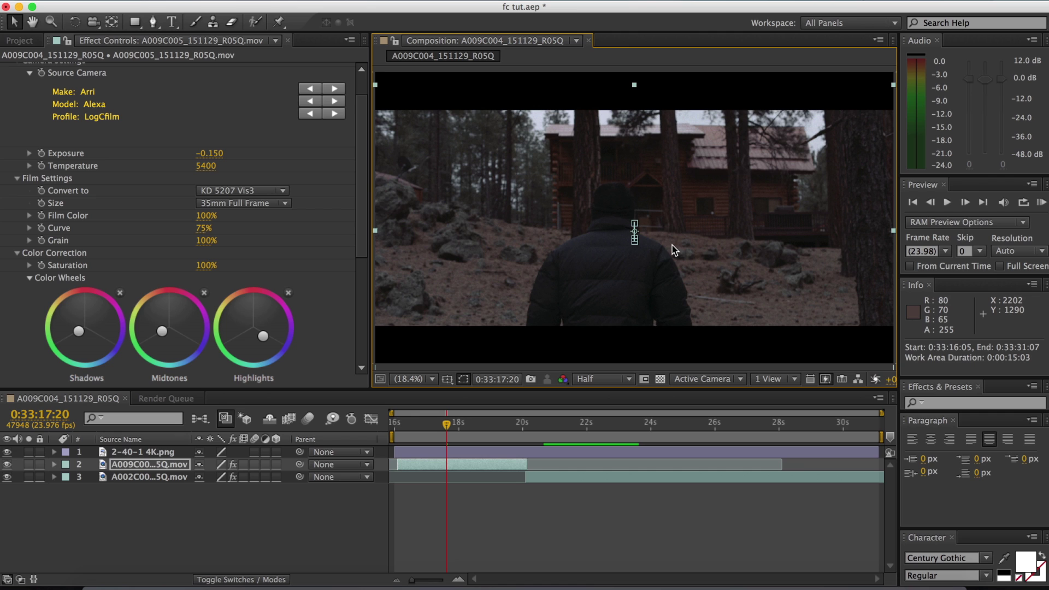
{"action": "left_click", "coordinate": [206, 241]}
{"action": "type", "text": "0"}
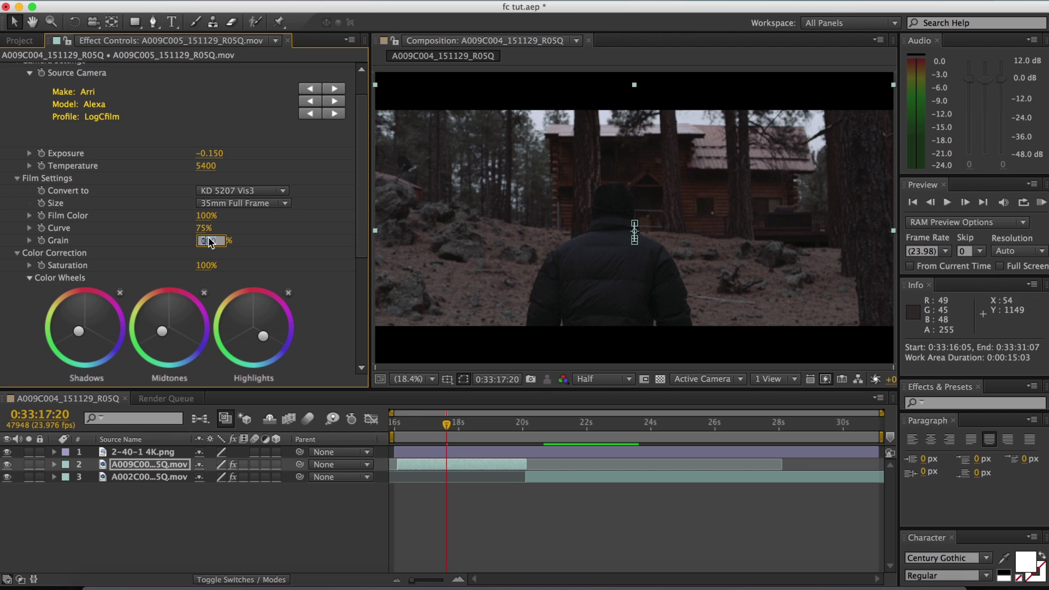
{"action": "key", "text": "Return"}
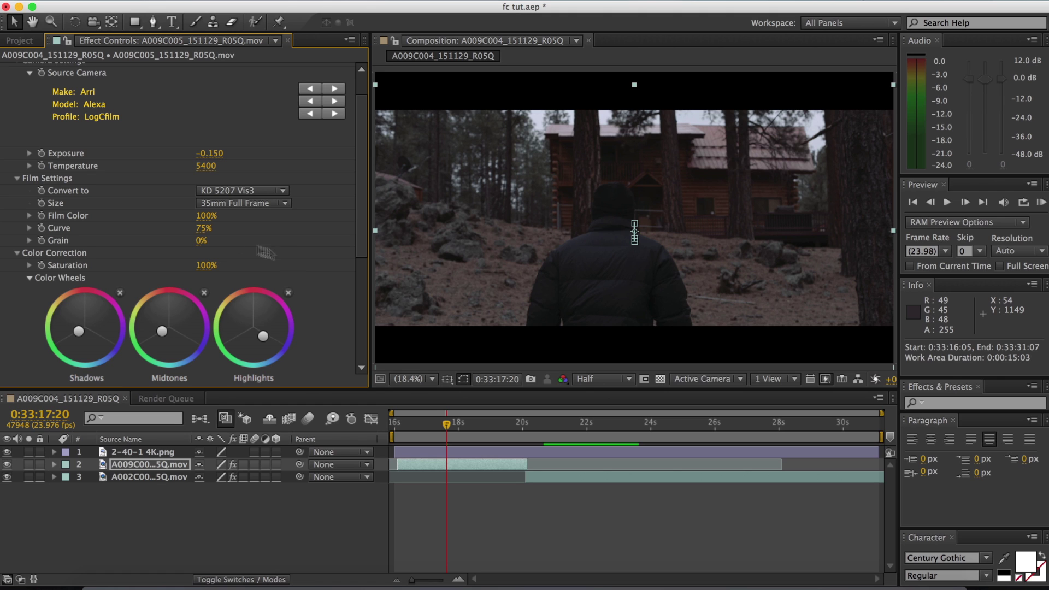
Step: Select the indoor clip A002C003_151127_R05Q.mov and park the playhead around 22 seconds
{"action": "mouse_move", "coordinate": [562, 438]}
{"action": "left_mouse_down"}
{"action": "mouse_move", "coordinate": [568, 425]}
{"action": "mouse_move", "coordinate": [602, 426]}
{"action": "mouse_move", "coordinate": [553, 433]}
{"action": "mouse_move", "coordinate": [600, 435]}
{"action": "mouse_move", "coordinate": [562, 437]}
{"action": "left_mouse_up"}
{"action": "left_click", "coordinate": [569, 473]}
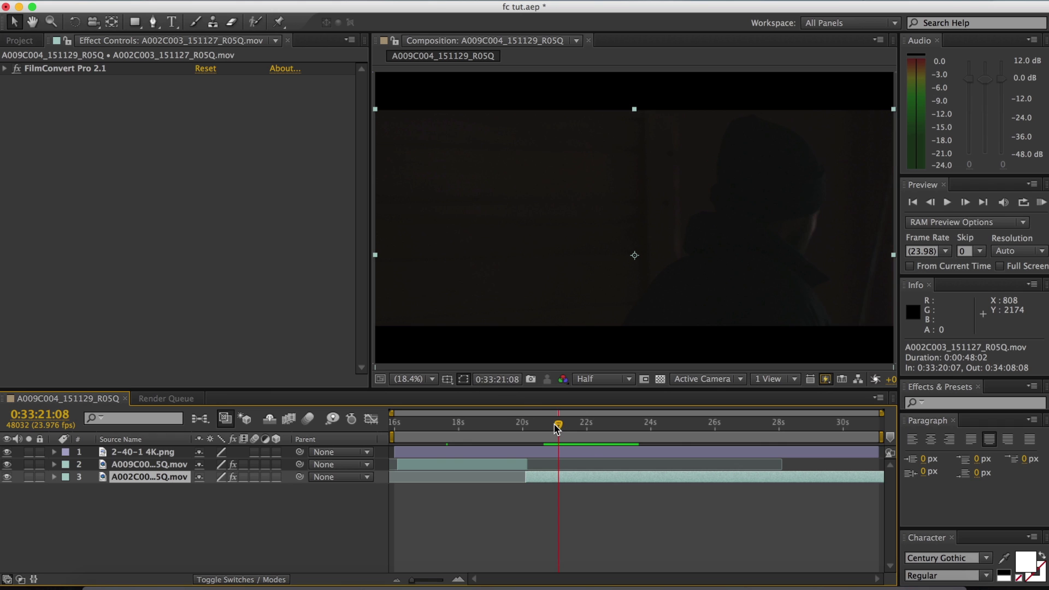
{"action": "left_click_drag", "start_coordinate": [565, 430], "coordinate": [647, 423]}
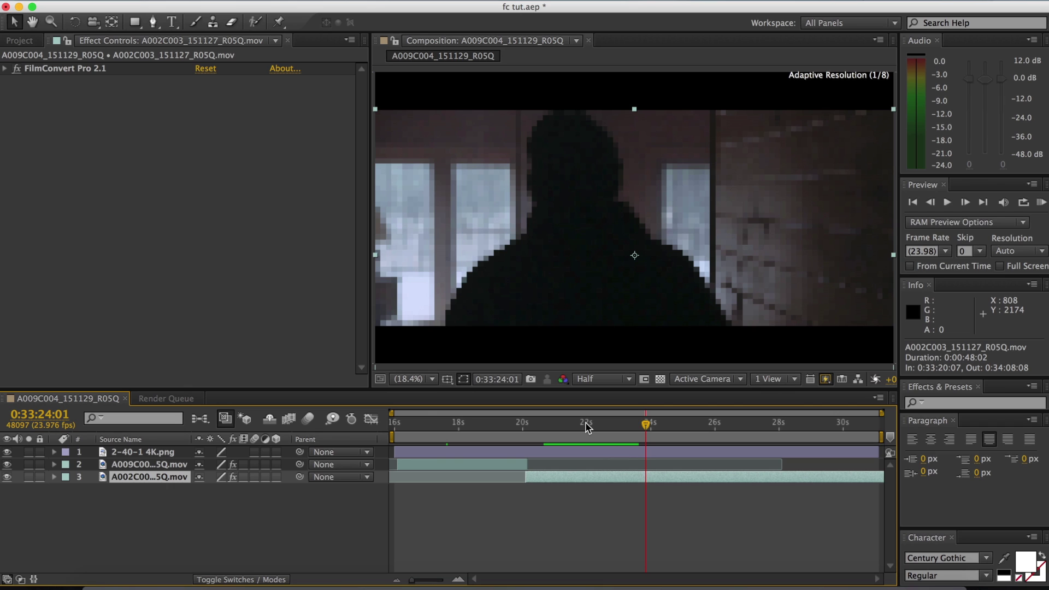
{"action": "left_click", "coordinate": [587, 425]}
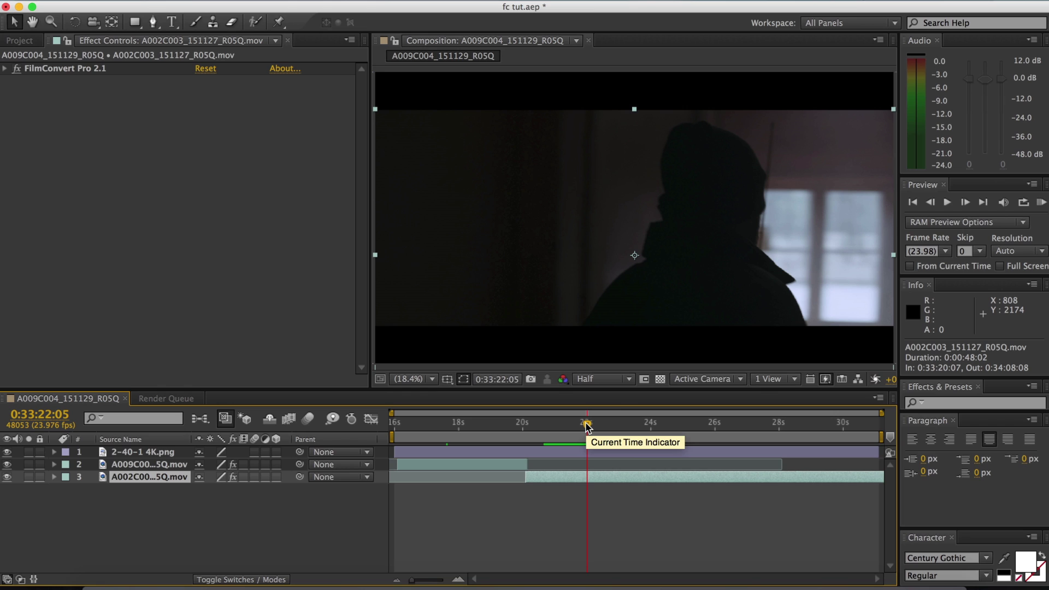